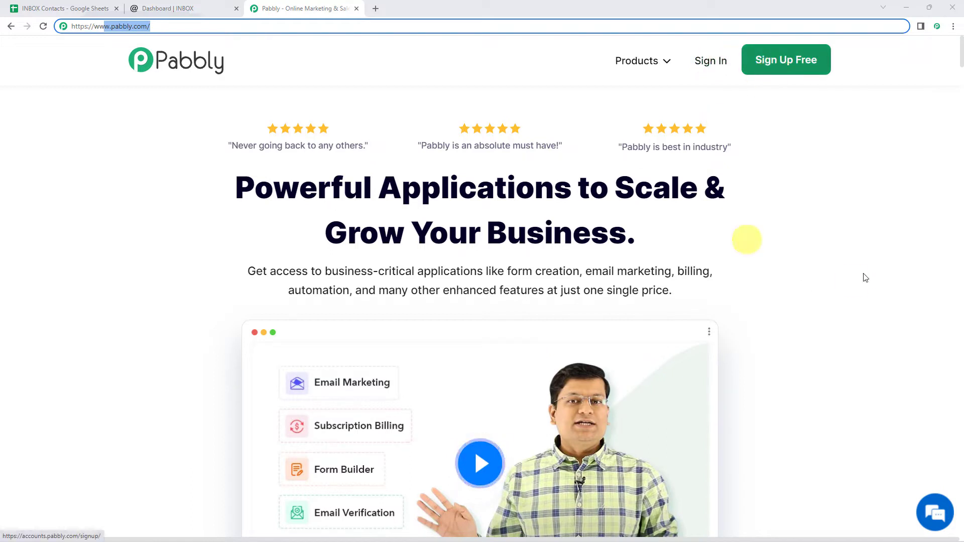
click(757, 219)
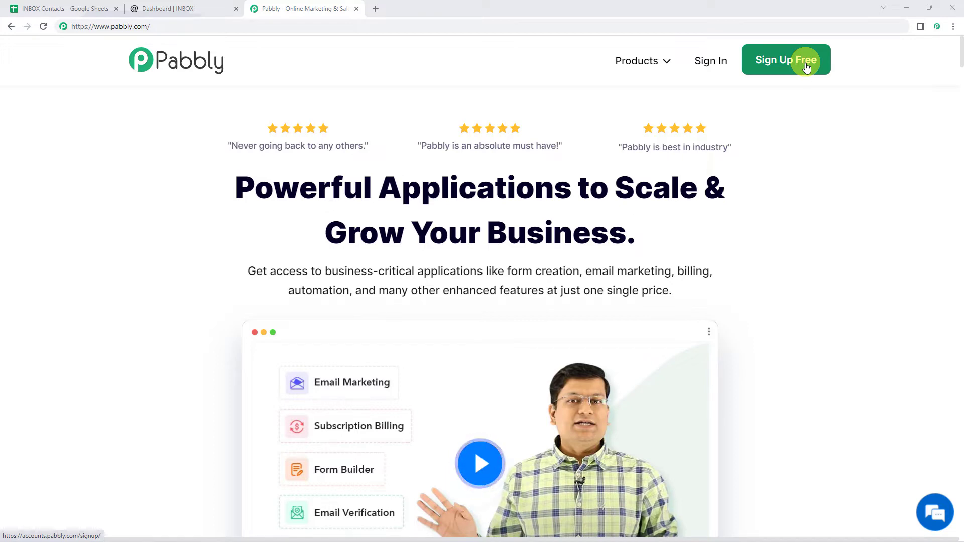
Sign in to reach the Pabbly Connect dashboard
click(711, 66)
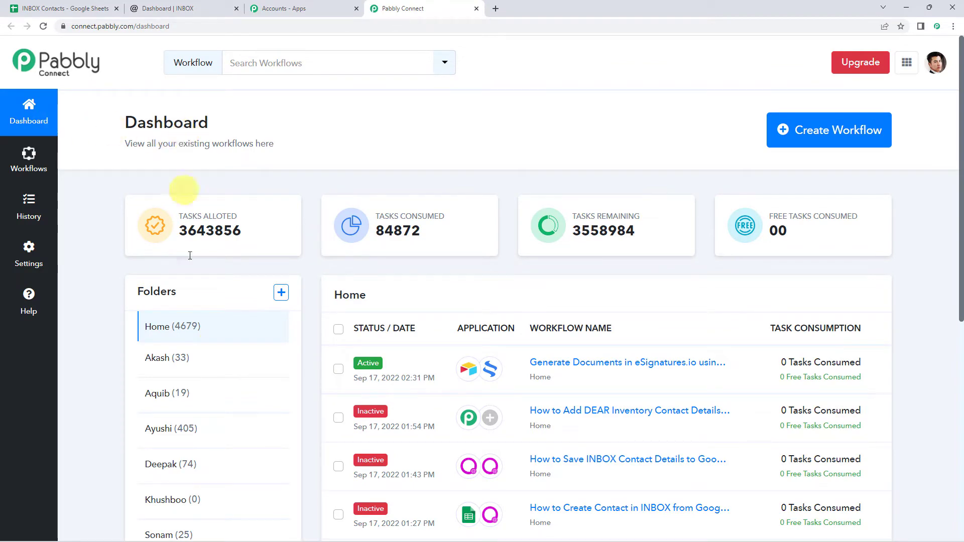
scroll(458, 318, down, 5)
scroll(459, 319, up, 5)
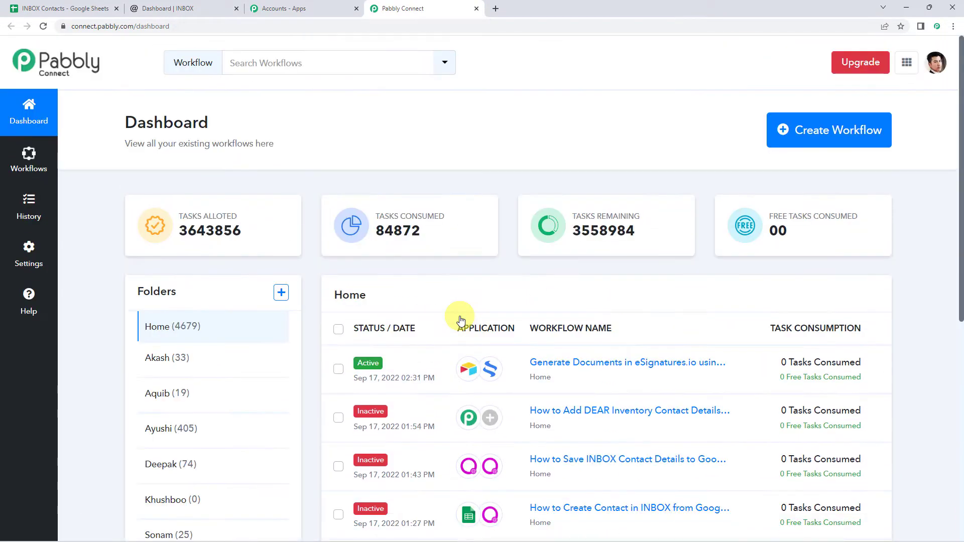
Create a workflow named 'Google Sheets to INBOX Integration' and collapse its trigger chooser
click(824, 135)
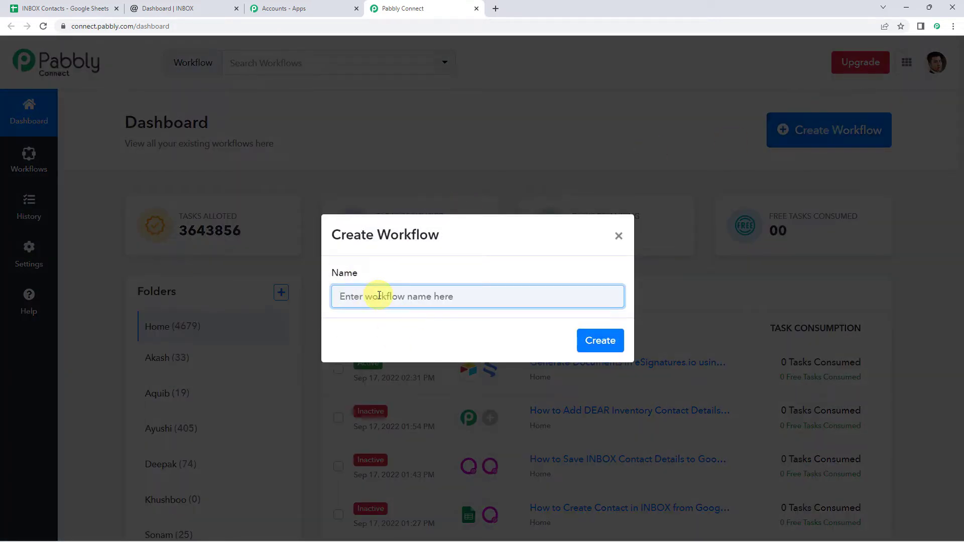
click(383, 296)
text(Google Sheets to INBOX Integration)
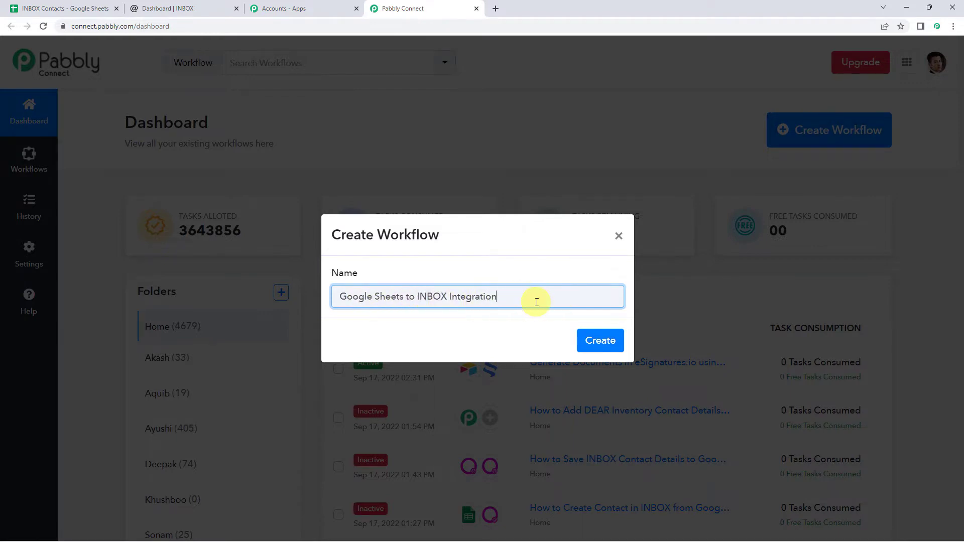
click(599, 338)
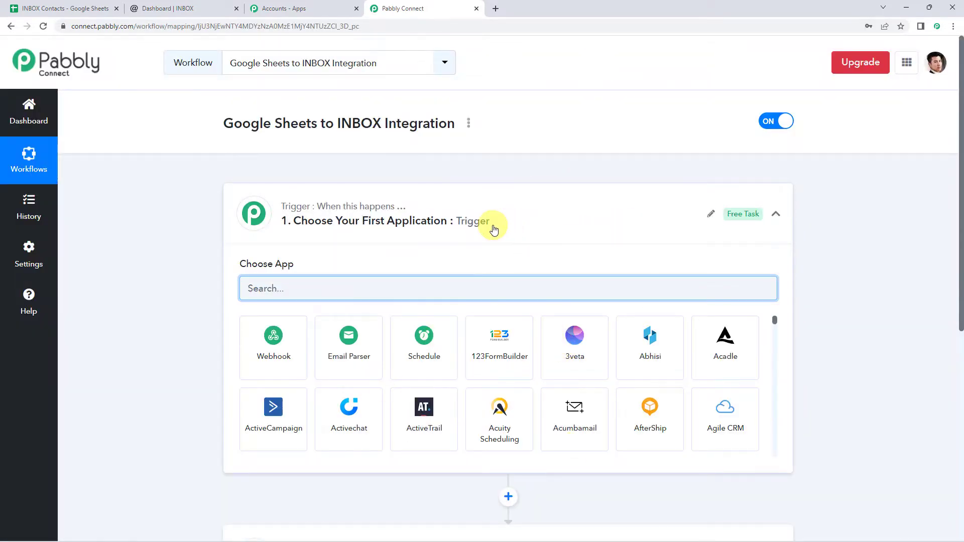
click(490, 229)
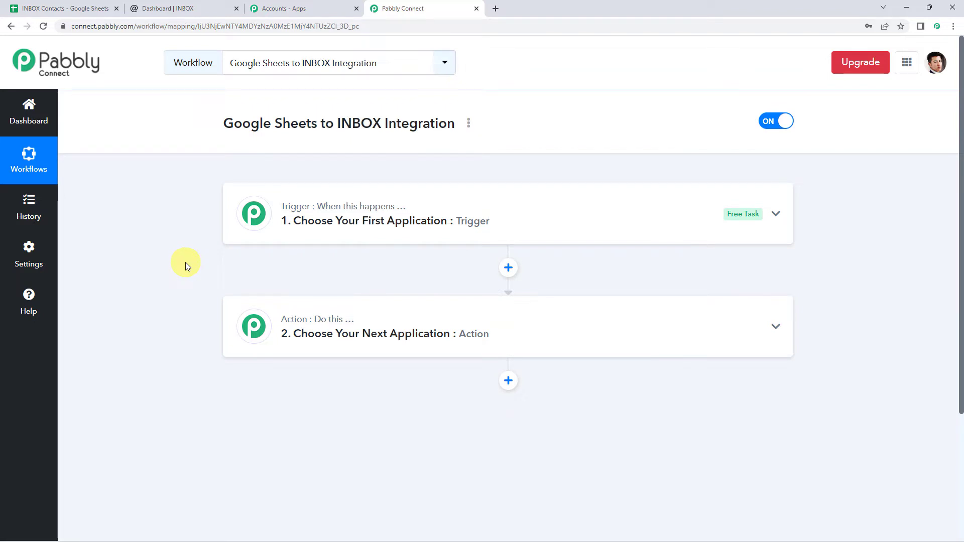
Set the trigger to Google Sheets with the New or Updated Spreadsheet Row event
click(519, 222)
click(338, 285)
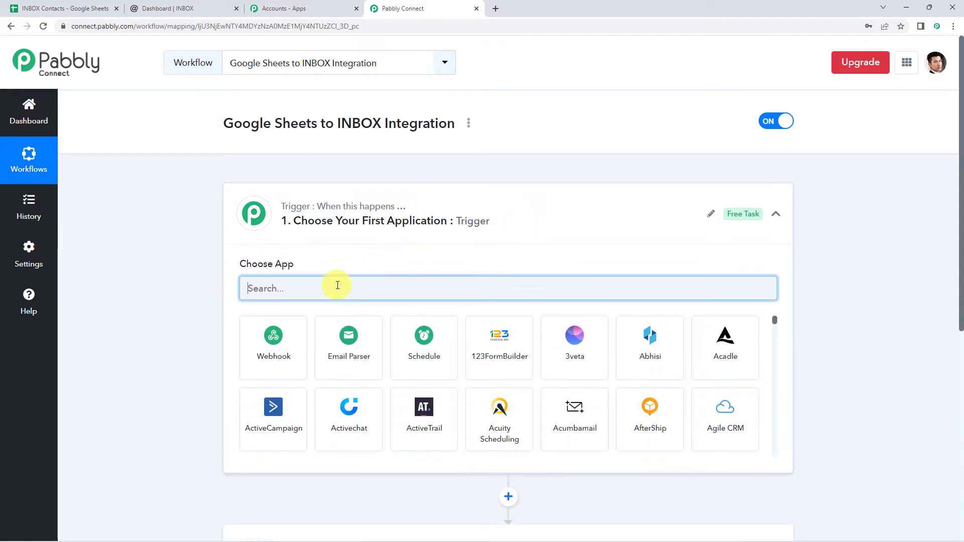
text(Googl)
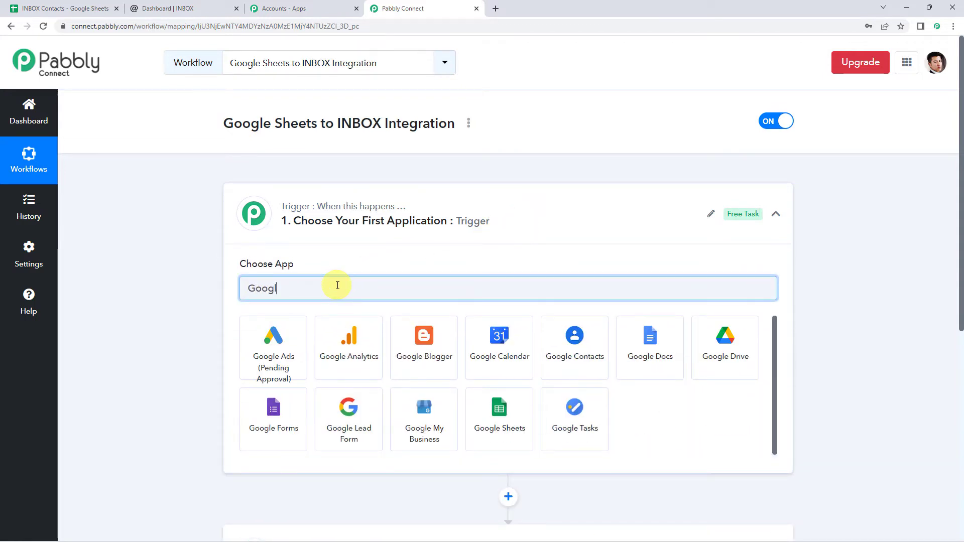
text(e S)
click(278, 336)
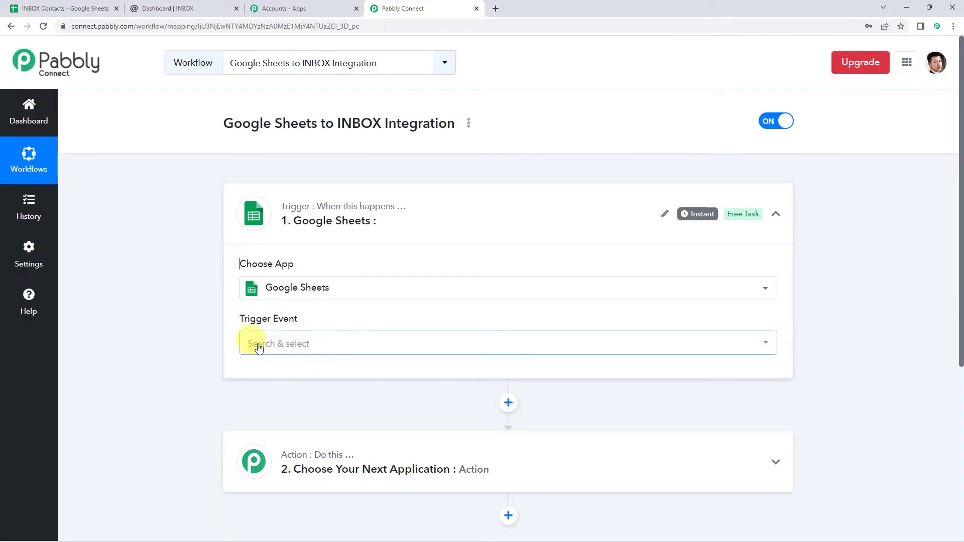
click(272, 351)
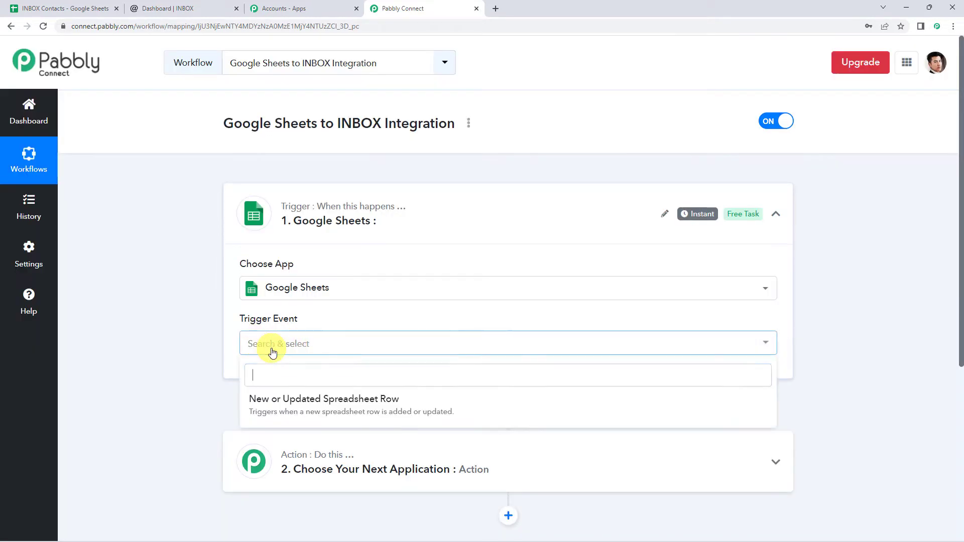
click(380, 410)
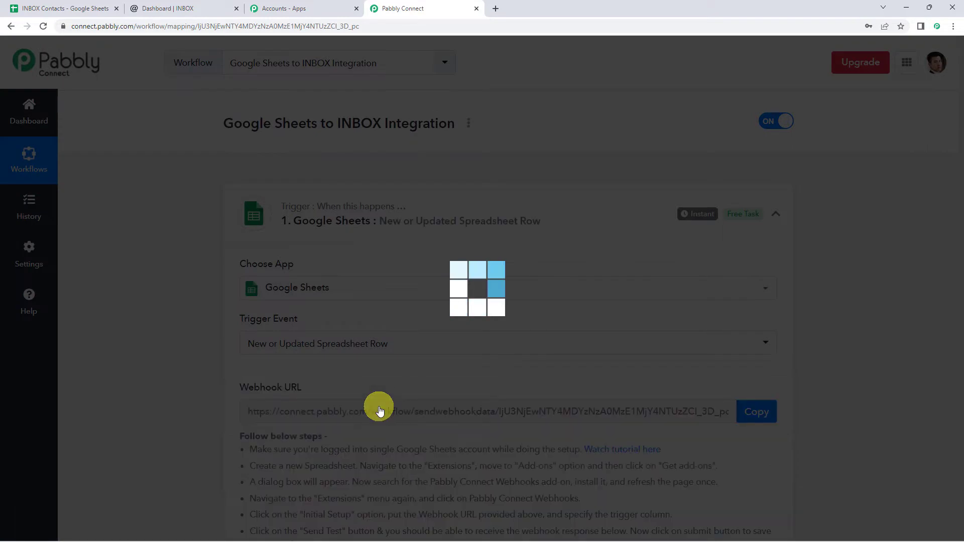
Copy the trigger's webhook URL and switch to the INBOX Contacts spreadsheet
scroll(341, 284, down, 4)
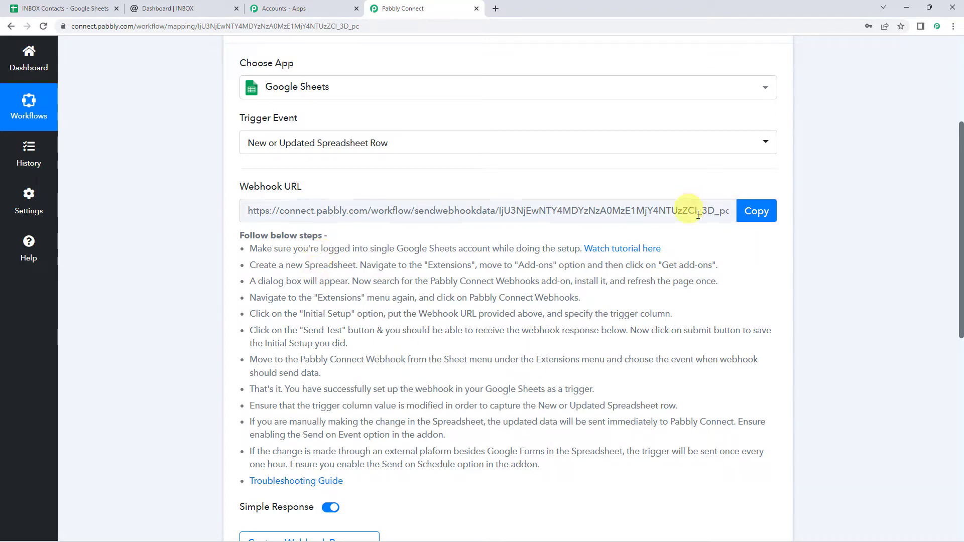
click(752, 212)
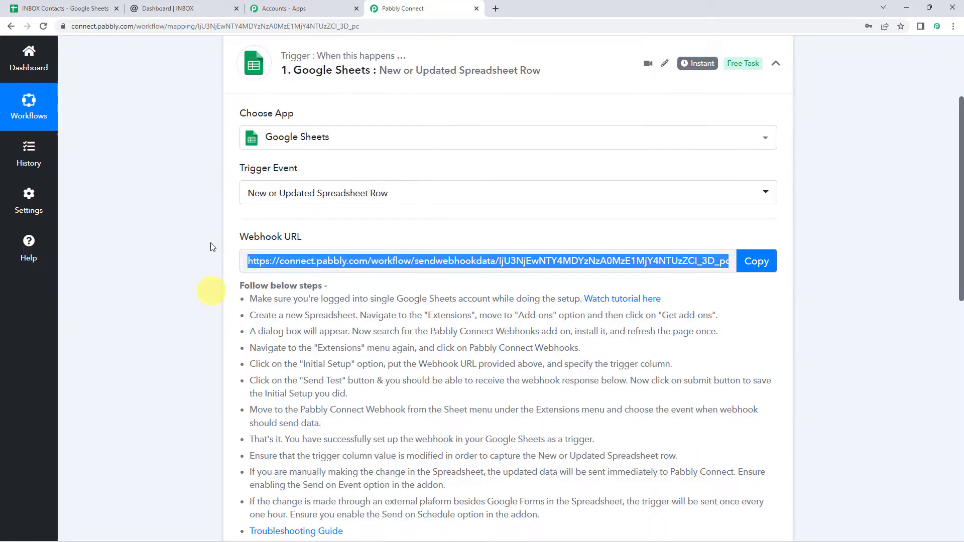
click(69, 5)
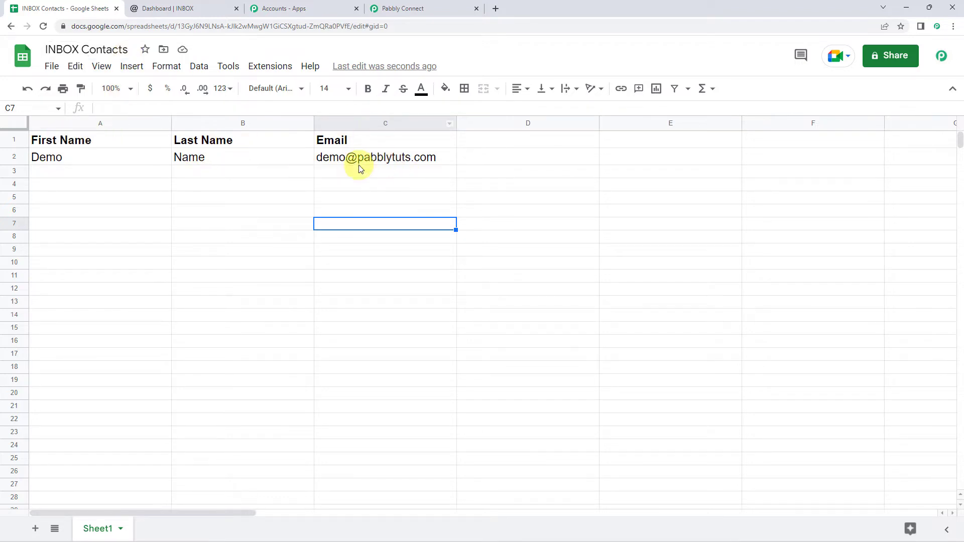
mouse_move(359, 160)
click(261, 66)
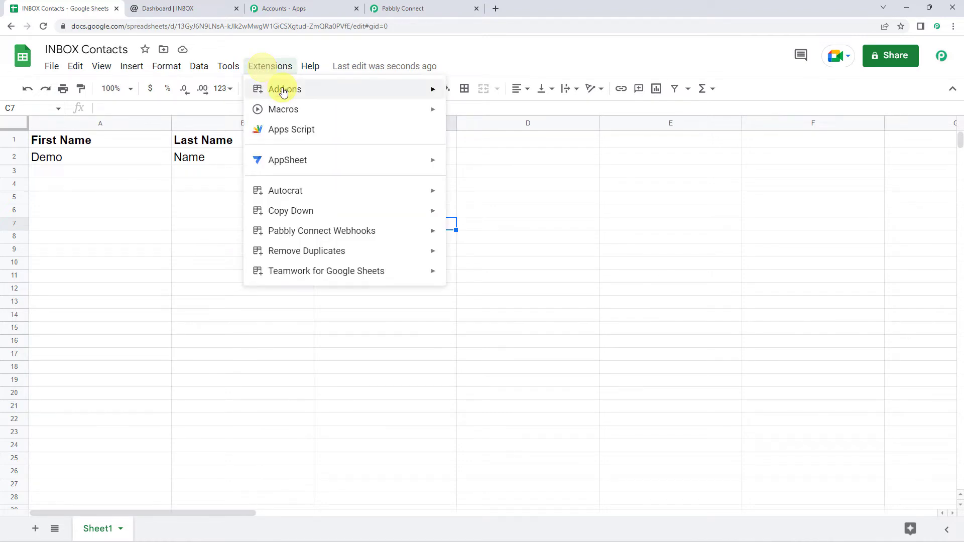
mouse_move(284, 91)
click(501, 94)
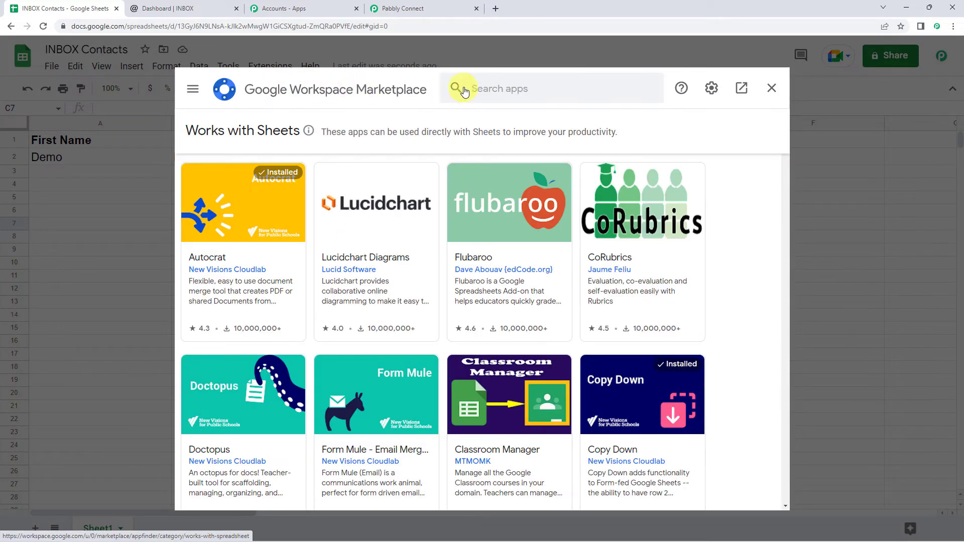
click(465, 92)
text(pabb)
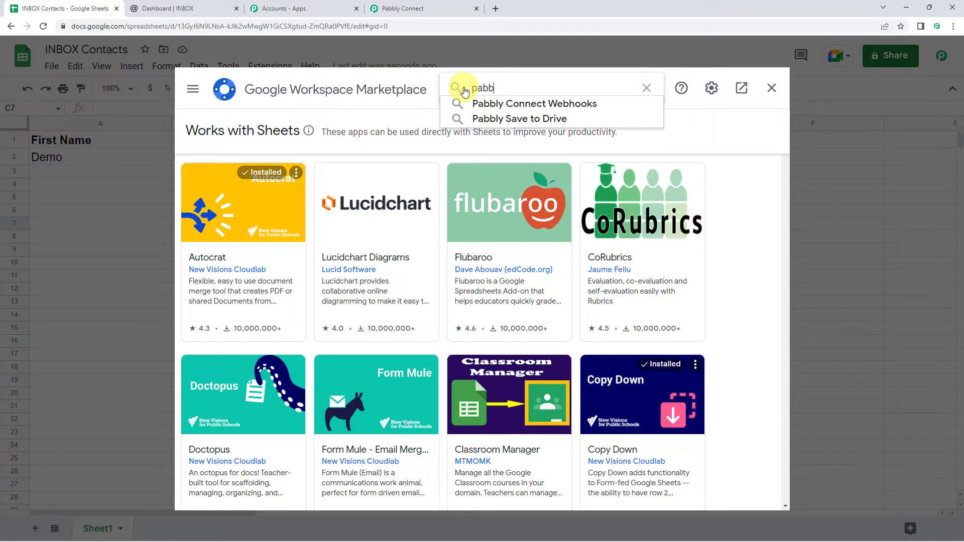
click(494, 103)
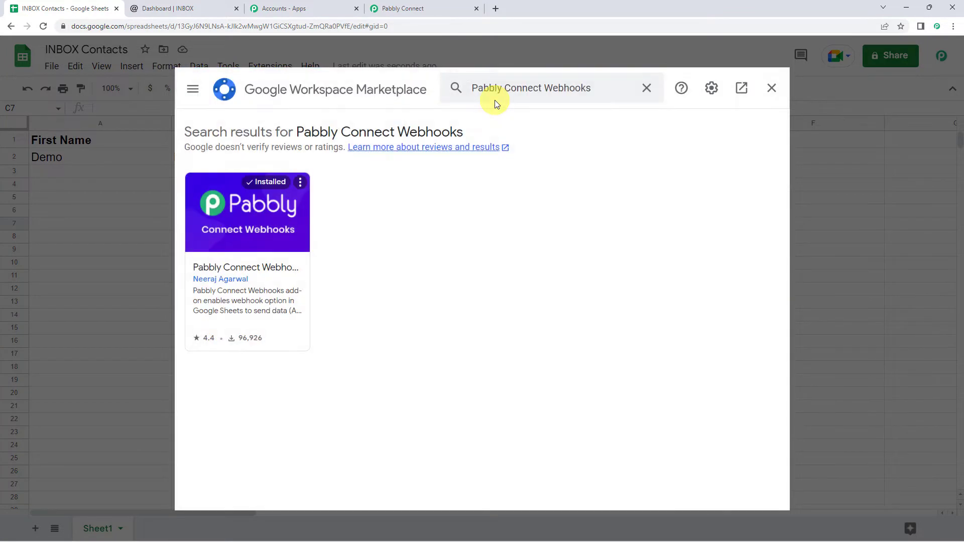
click(270, 232)
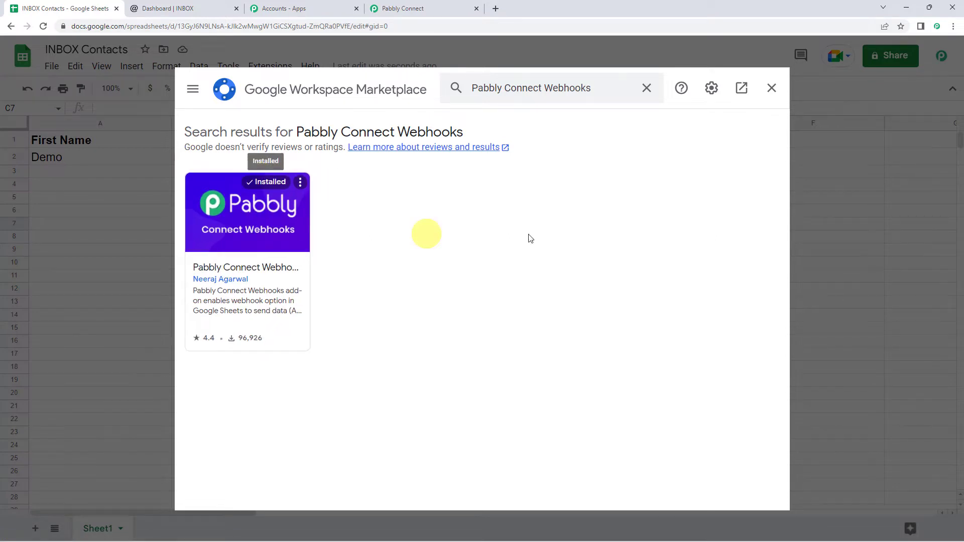
click(771, 88)
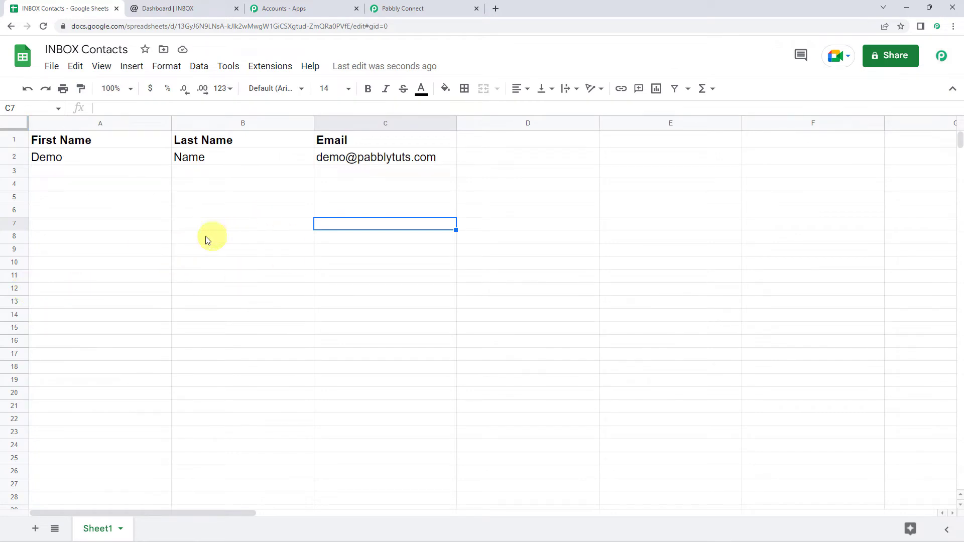
Reload the sheet and paste the webhook URL into the Pabbly Connect Webhooks Initial Setup
click(43, 27)
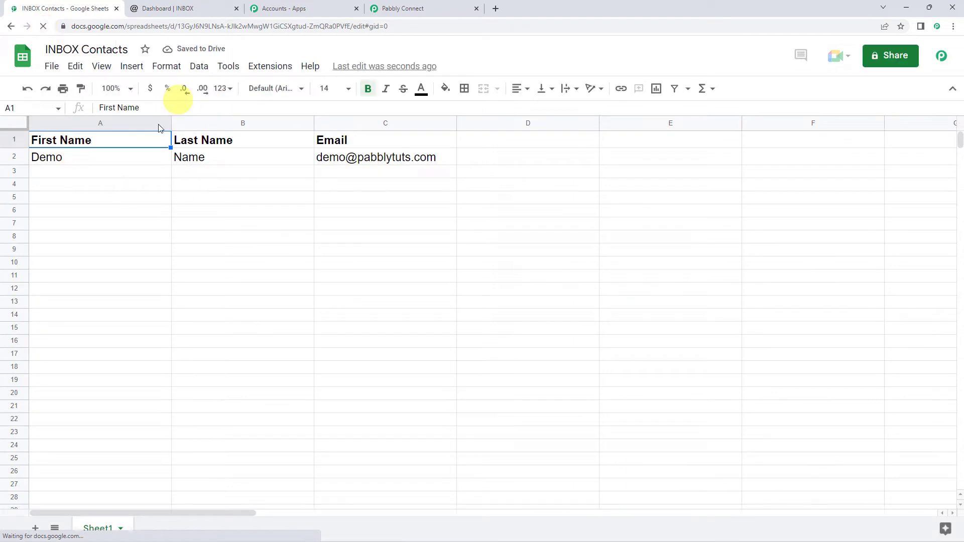
click(275, 68)
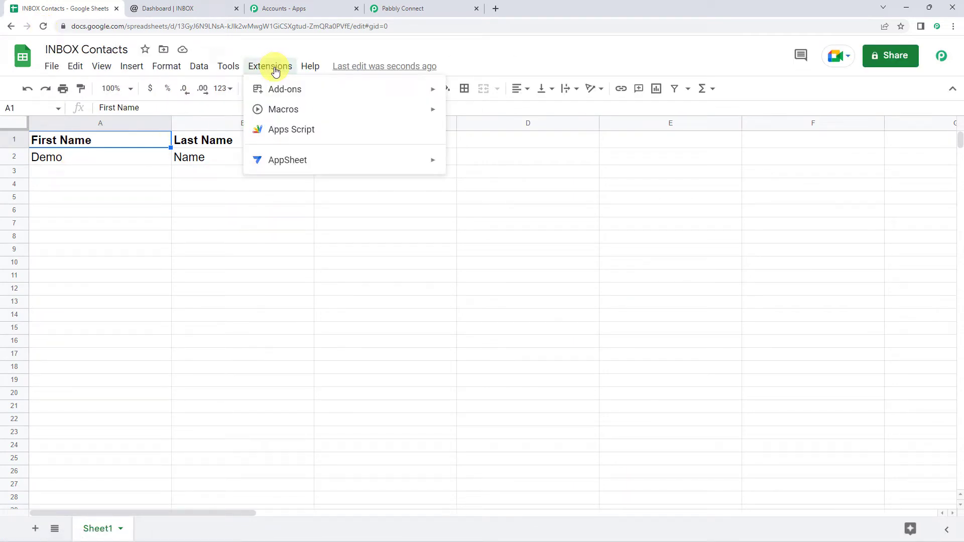
mouse_move(280, 229)
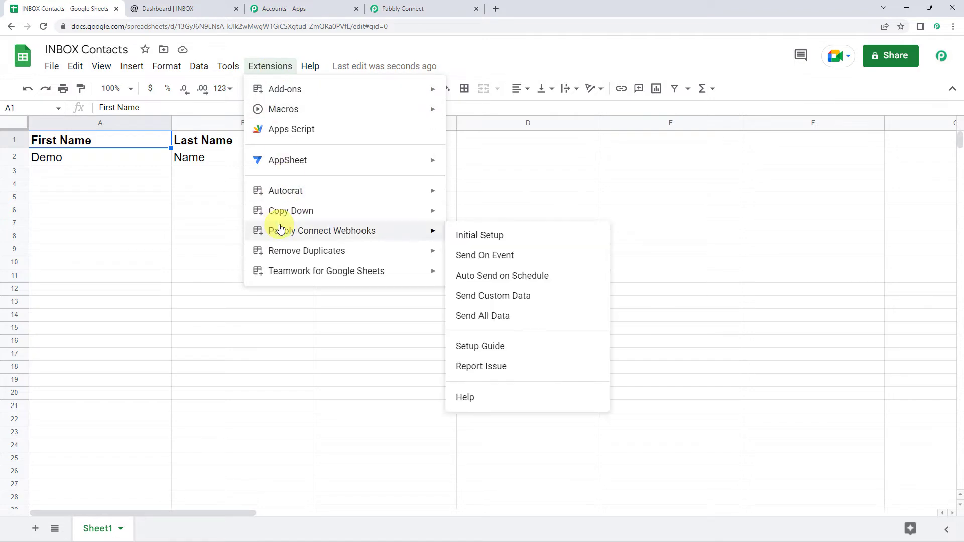
click(472, 235)
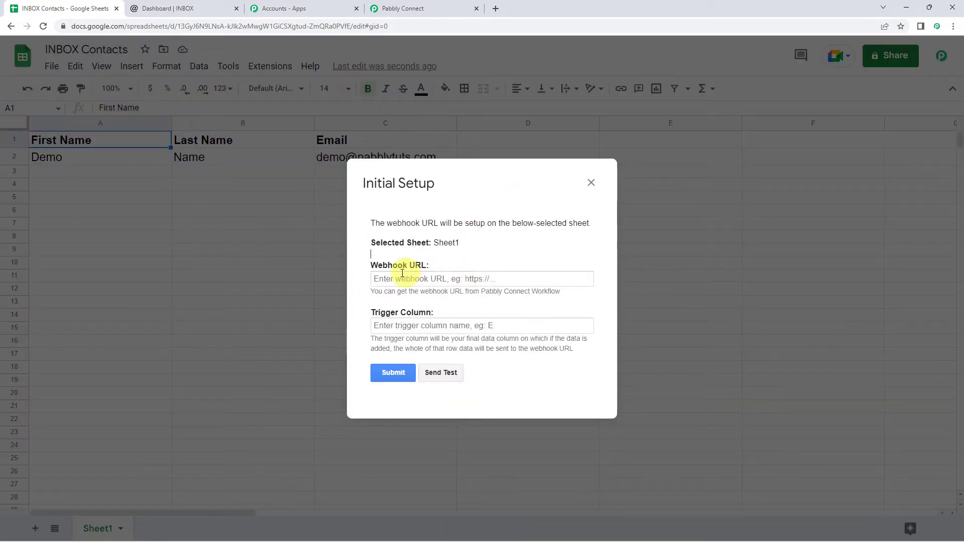
right_click(424, 280)
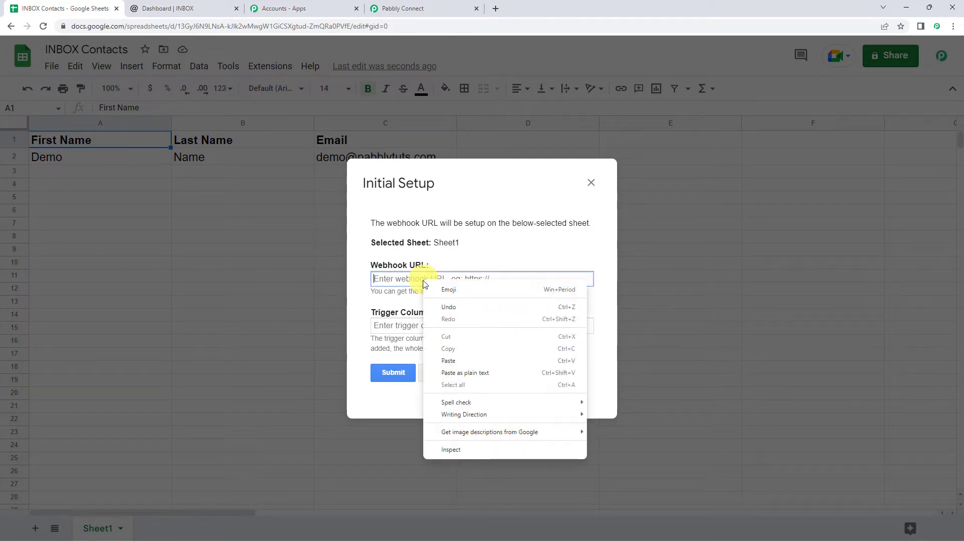
click(441, 362)
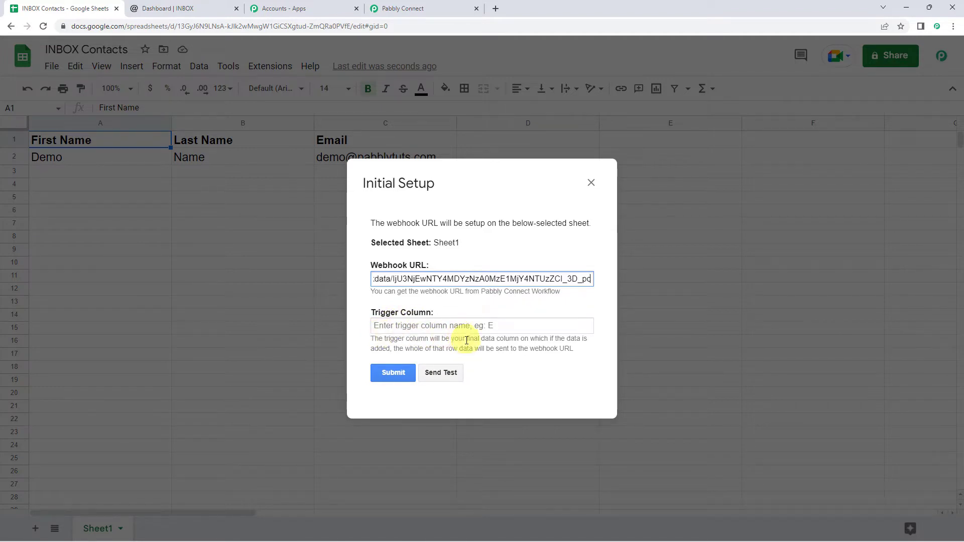
Set trigger column C, send test data, and submit the webhook setup
drag(464, 338, 536, 338)
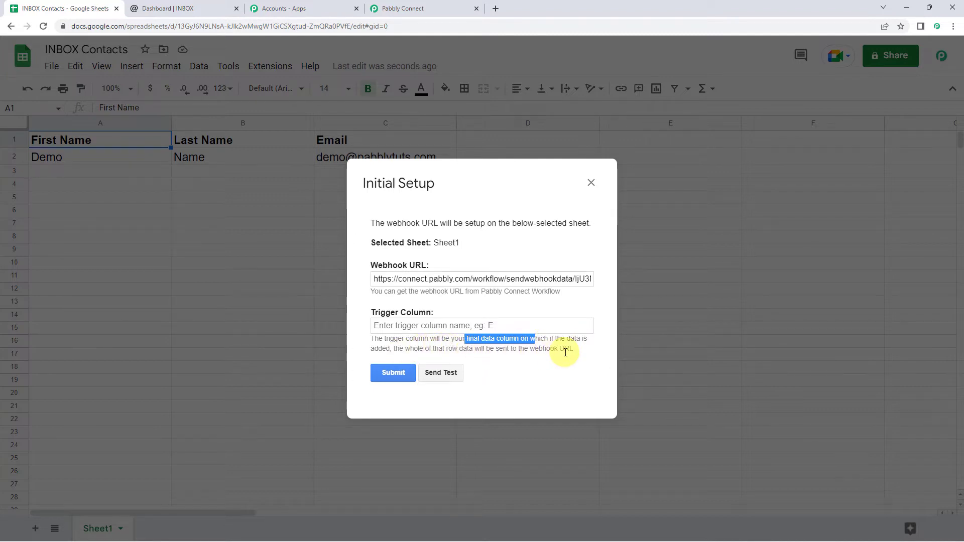
click(565, 352)
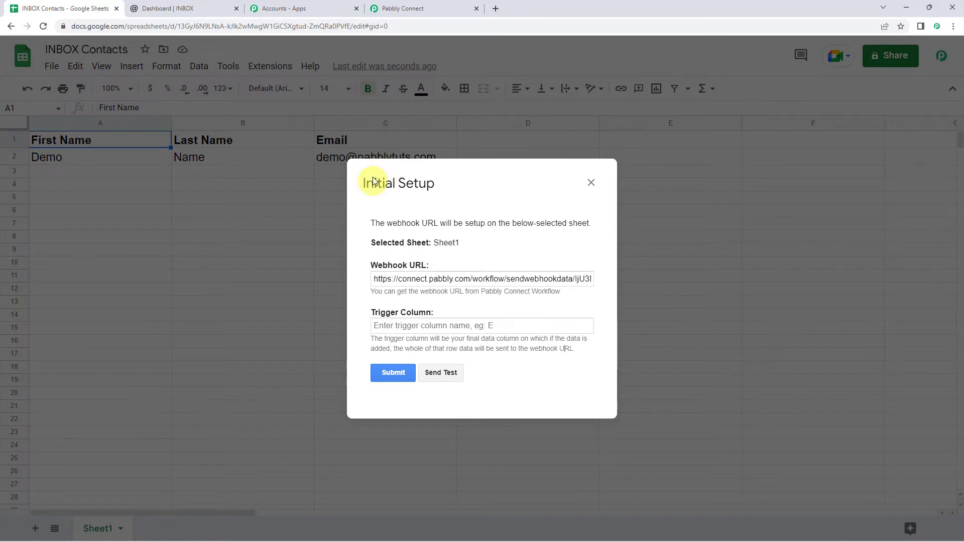
click(402, 325)
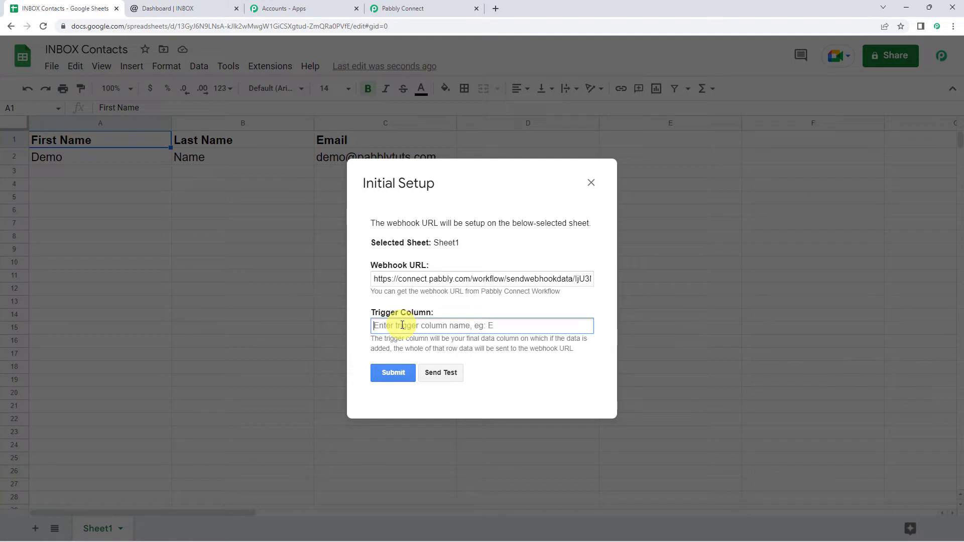
text(C)
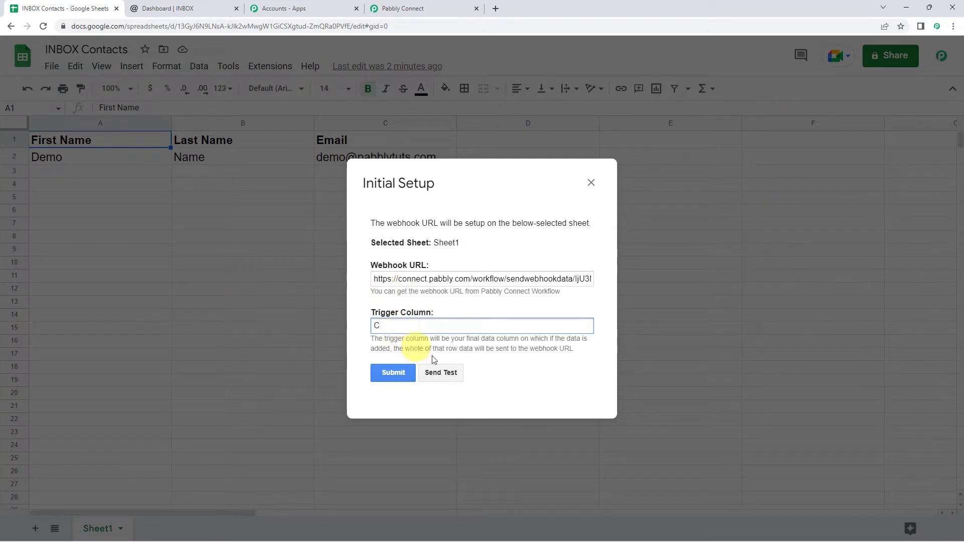
click(445, 376)
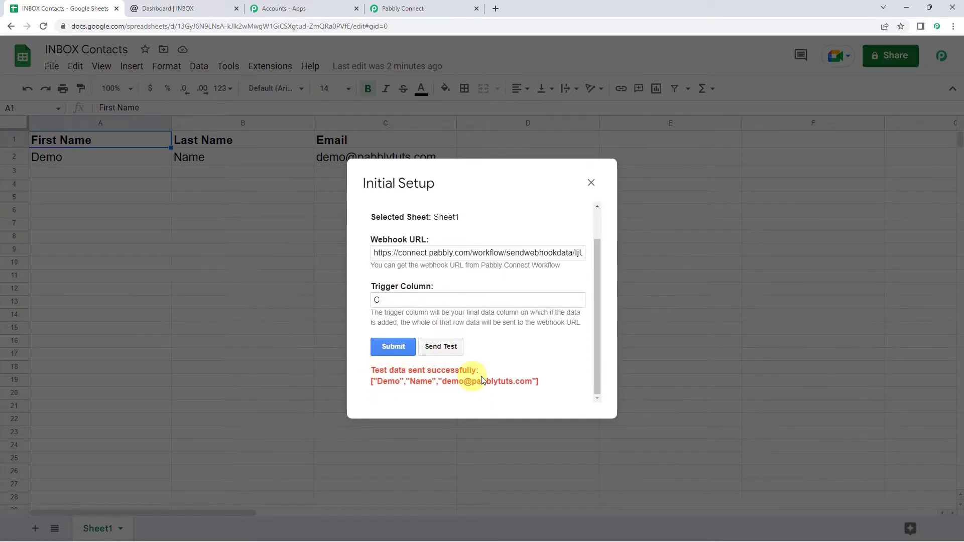
click(401, 350)
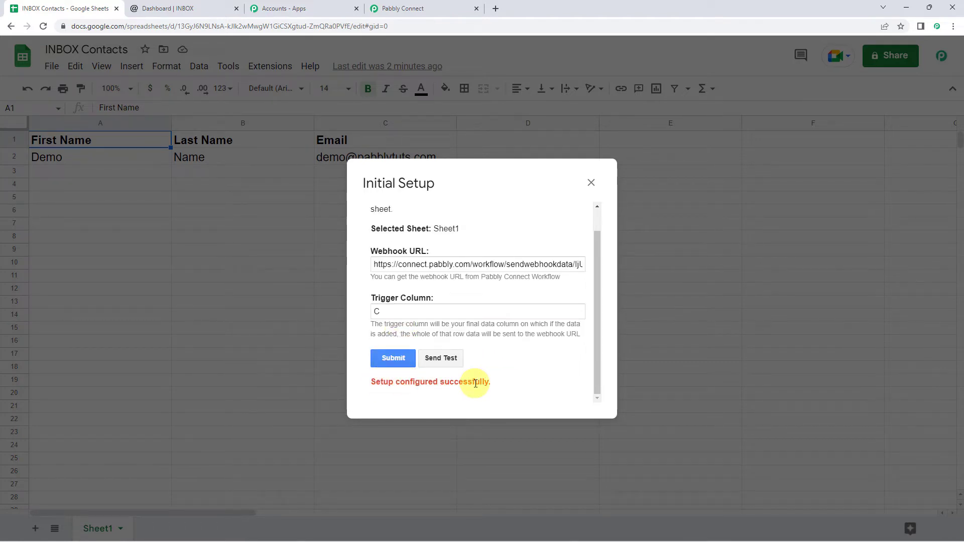
click(590, 183)
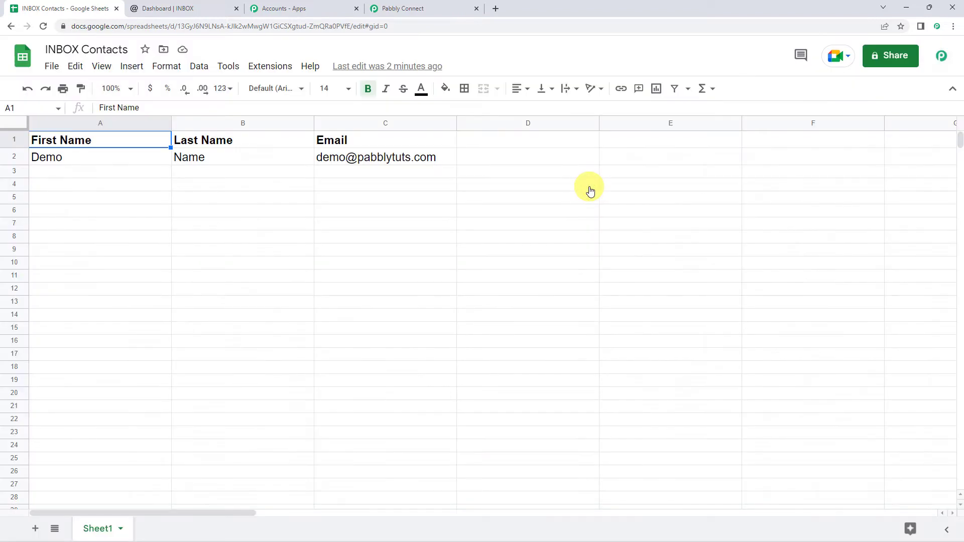
Enable Send On Event in the Pabbly Connect Webhooks add-on and confirm it is ticked
click(270, 66)
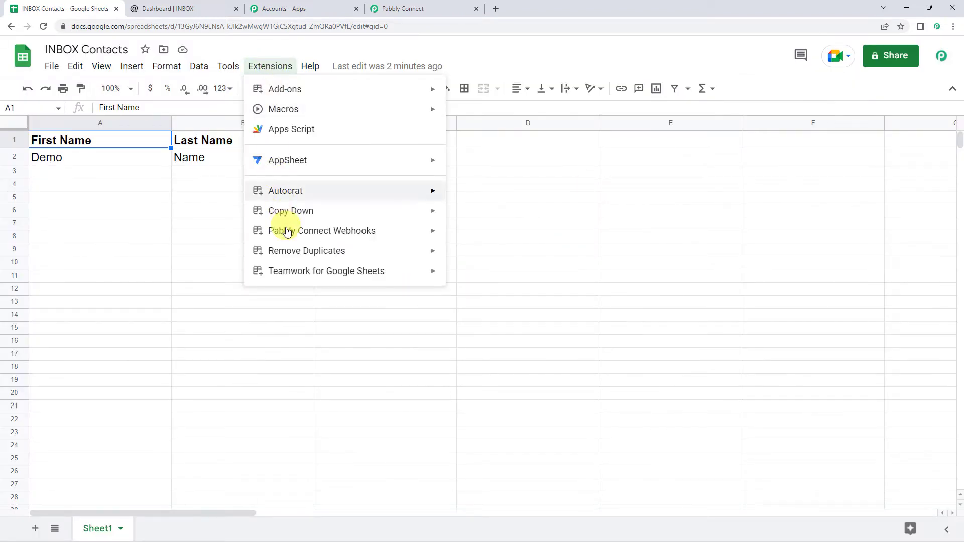
mouse_move(287, 232)
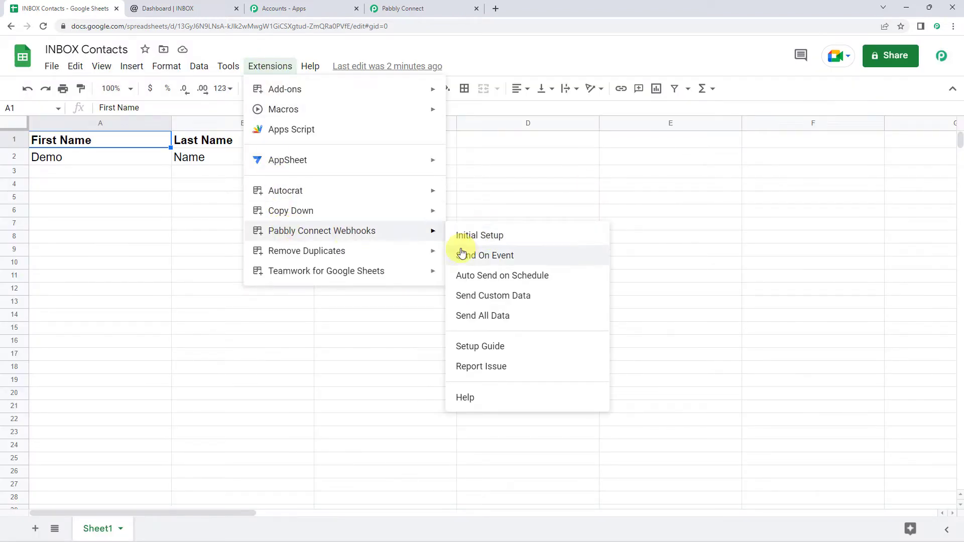
click(487, 260)
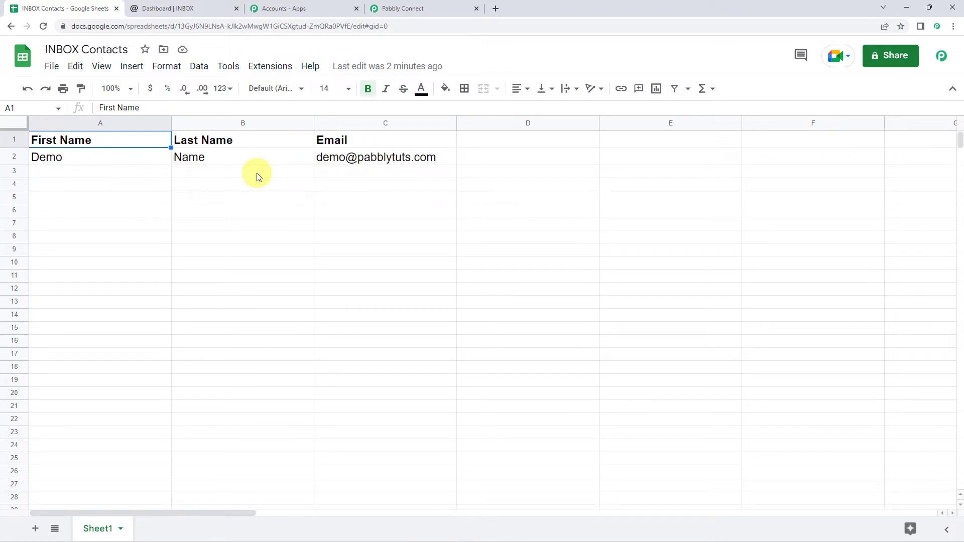
drag(135, 160, 437, 157)
click(271, 67)
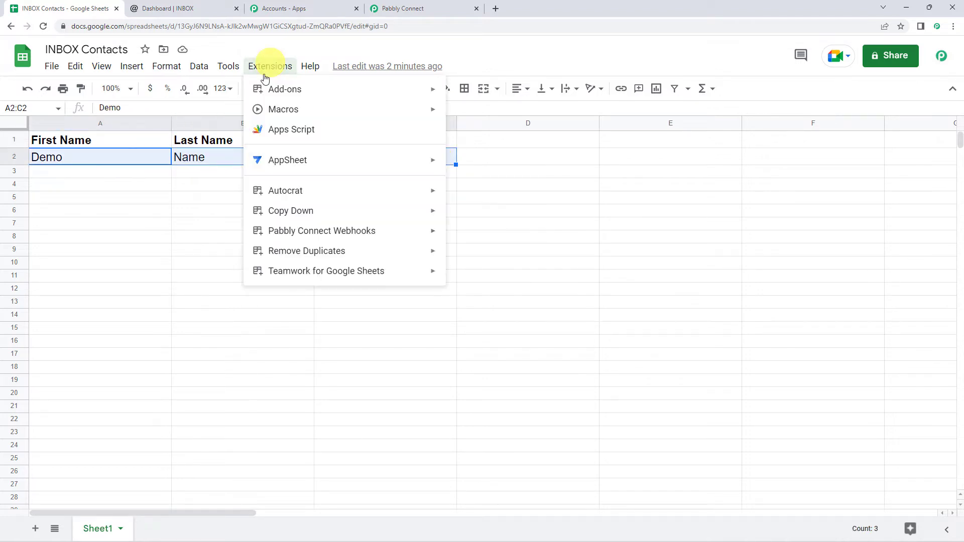
mouse_move(322, 230)
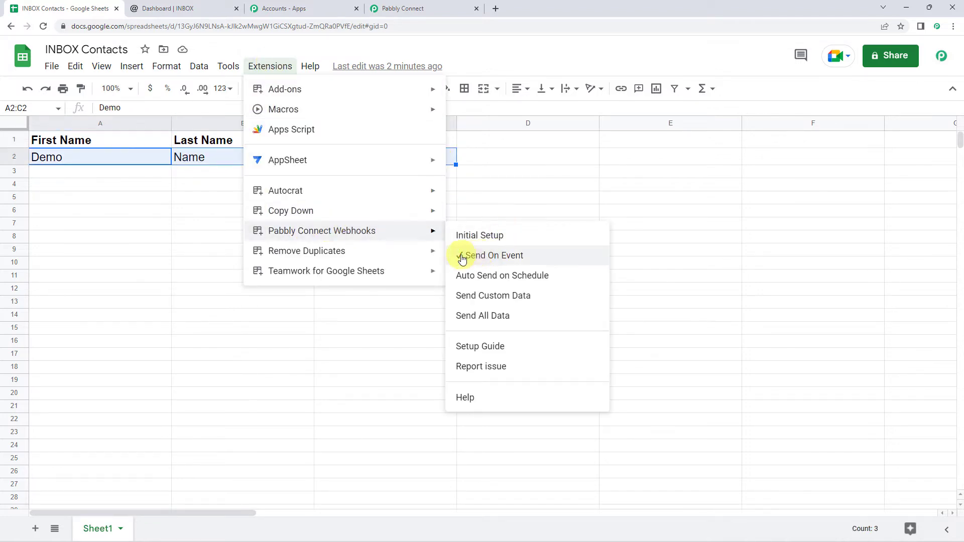
click(340, 356)
Review the received response: Demo's first name, last name, email, INBOX Contacts and Sheet1
click(432, 7)
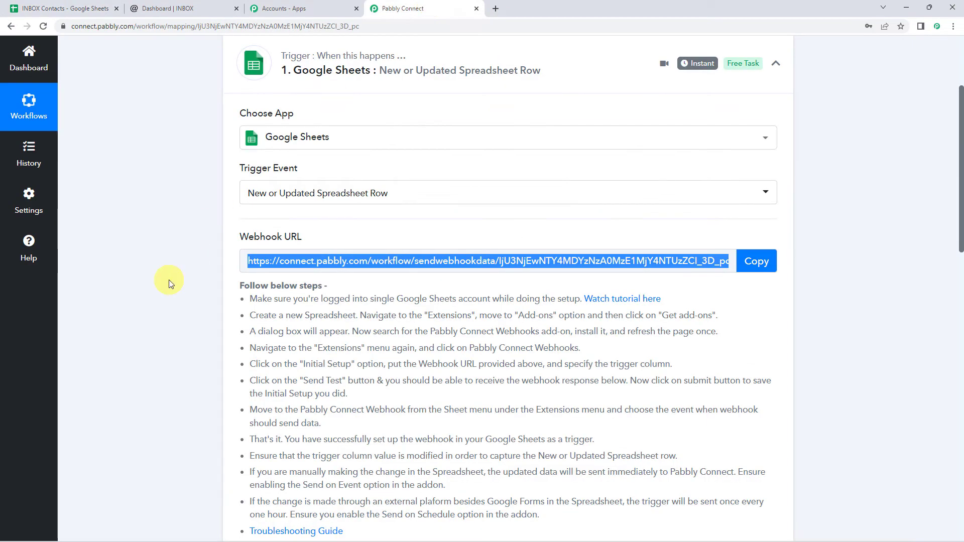
scroll(169, 279, down, 10)
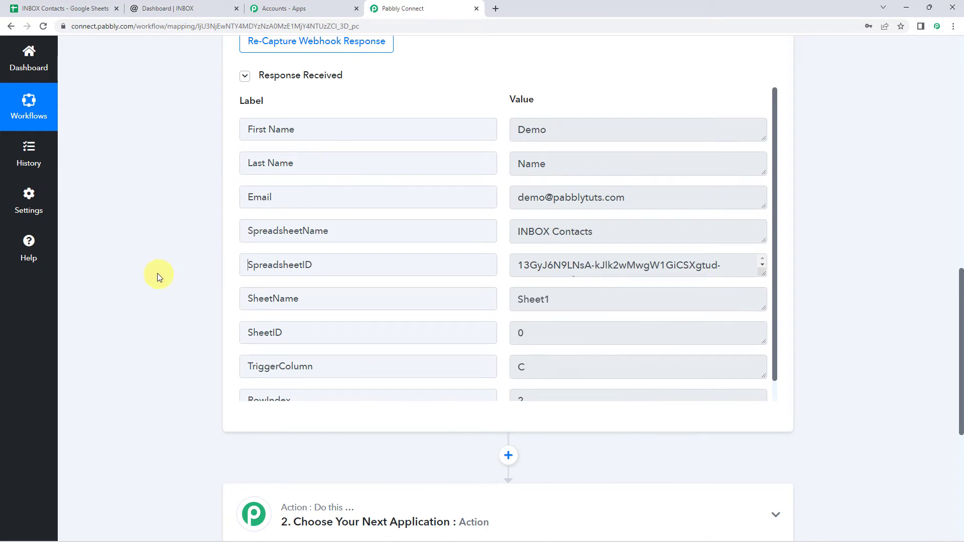
click(572, 135)
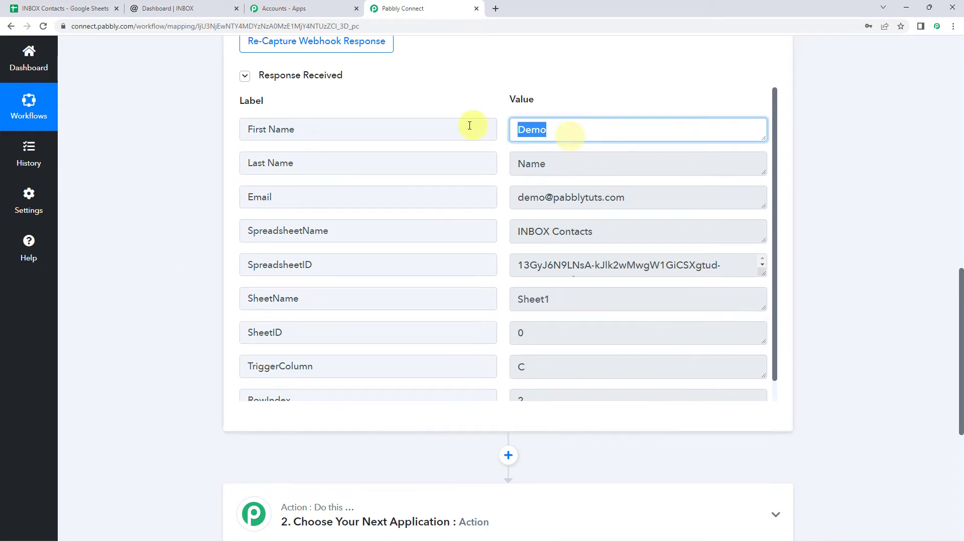
click(562, 161)
click(658, 195)
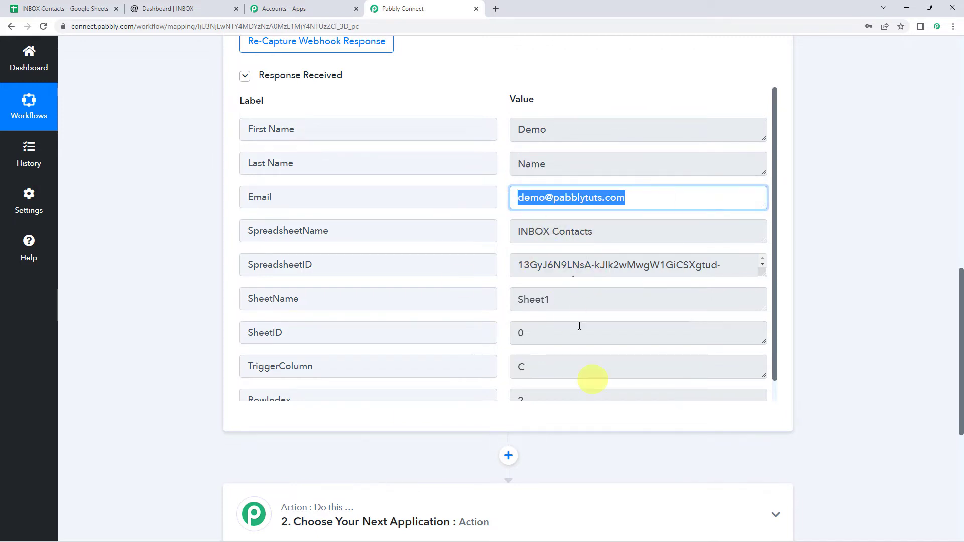
click(634, 237)
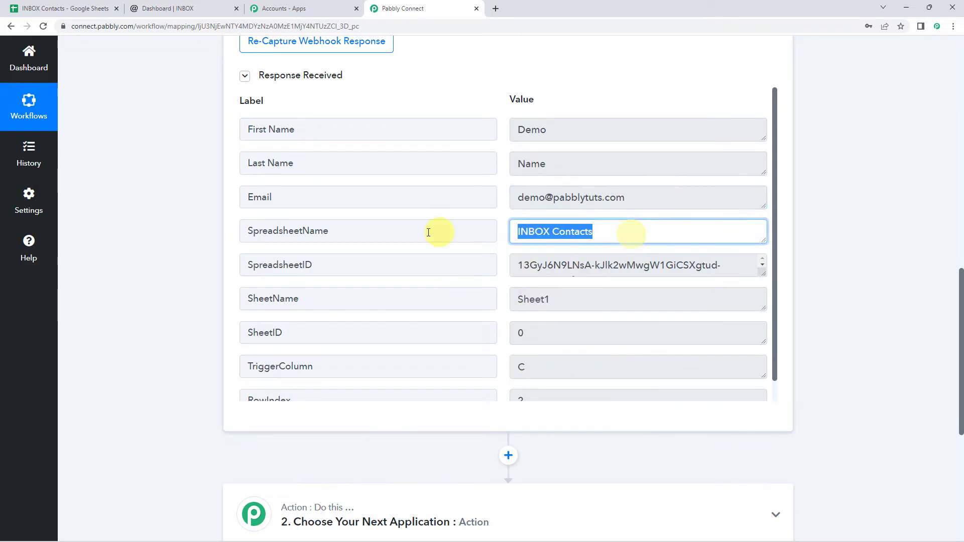
click(570, 300)
scroll(472, 334, down, 1)
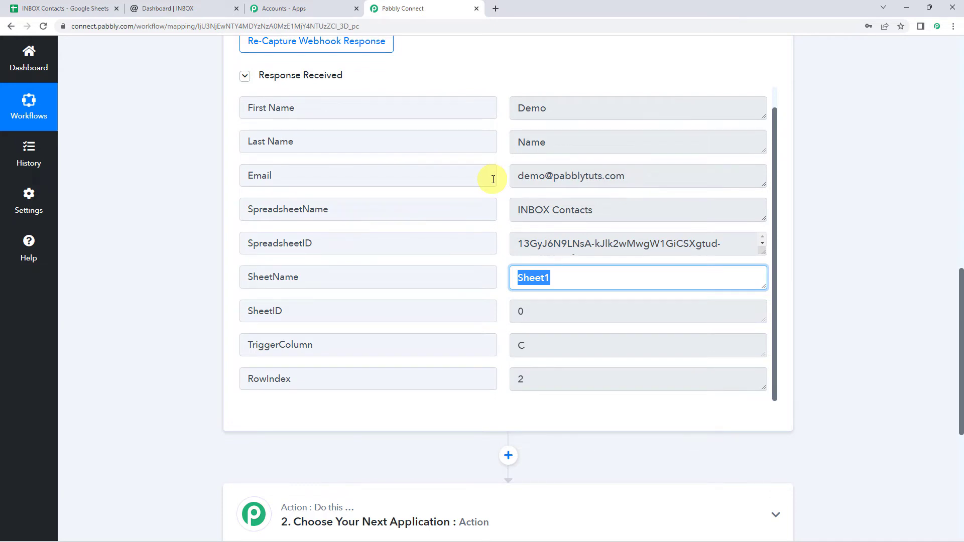
scroll(168, 189, down, 5)
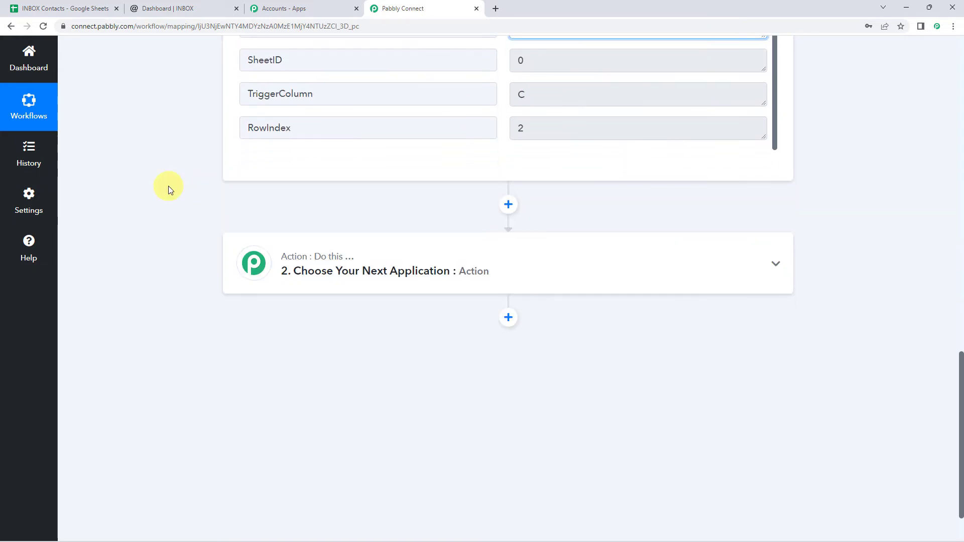
Set the action to INBOX with the Add Contact To Contact List event
click(479, 208)
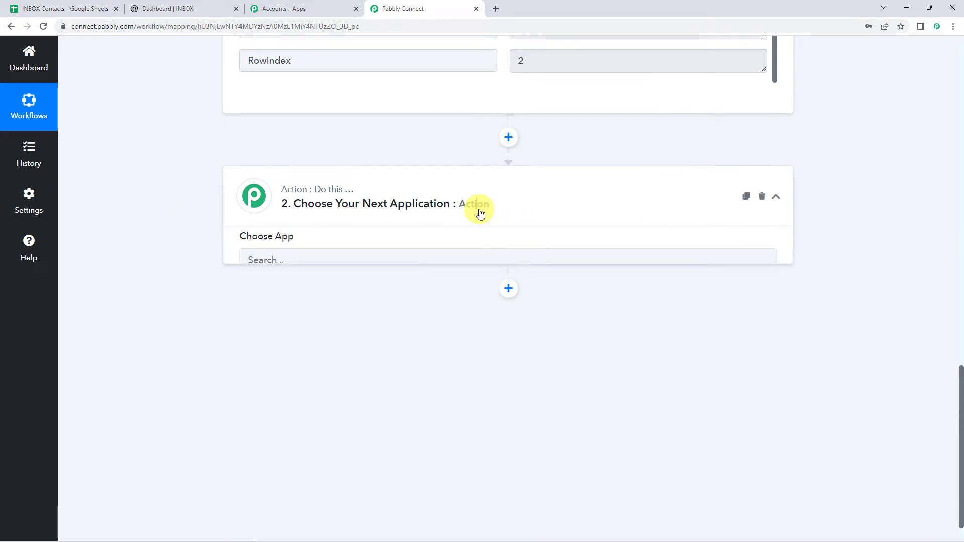
click(295, 262)
text(I)
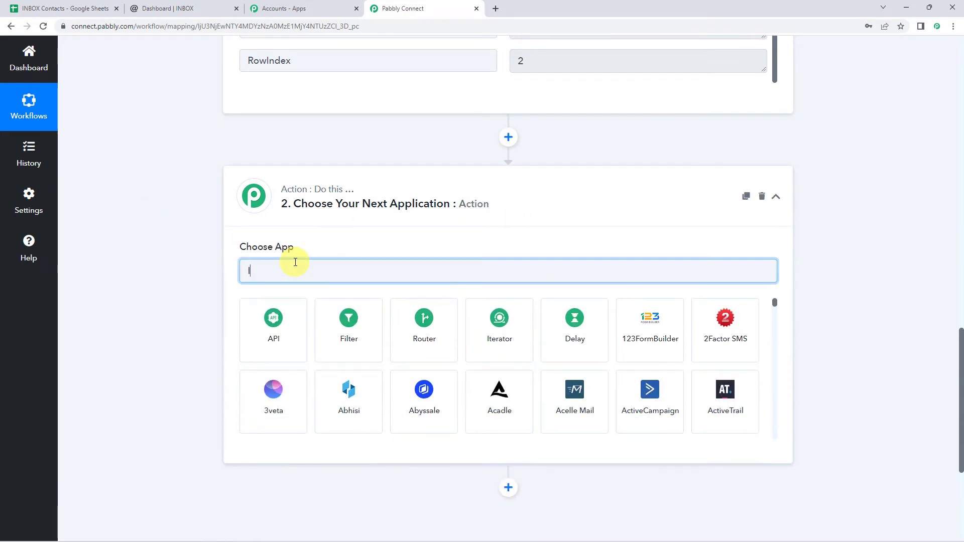
text(nbo)
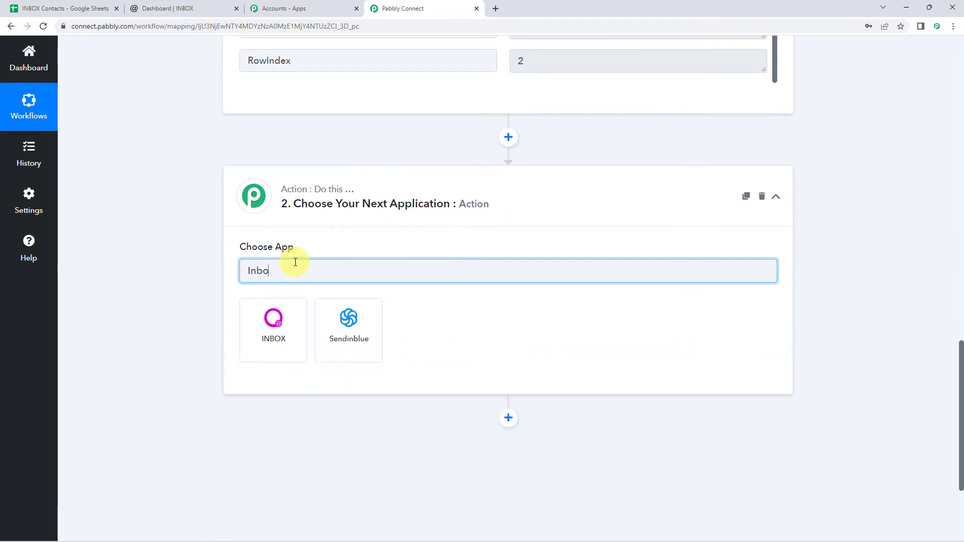
click(272, 349)
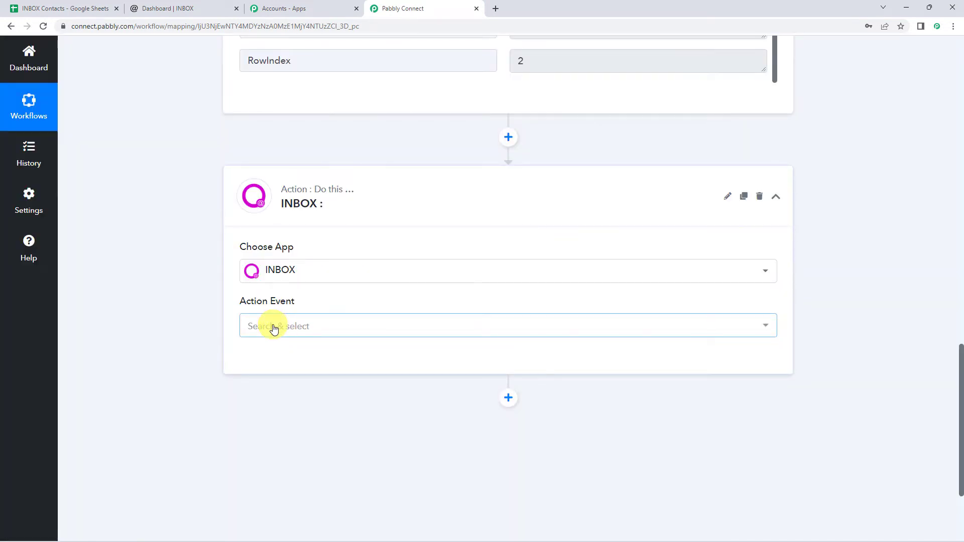
click(274, 329)
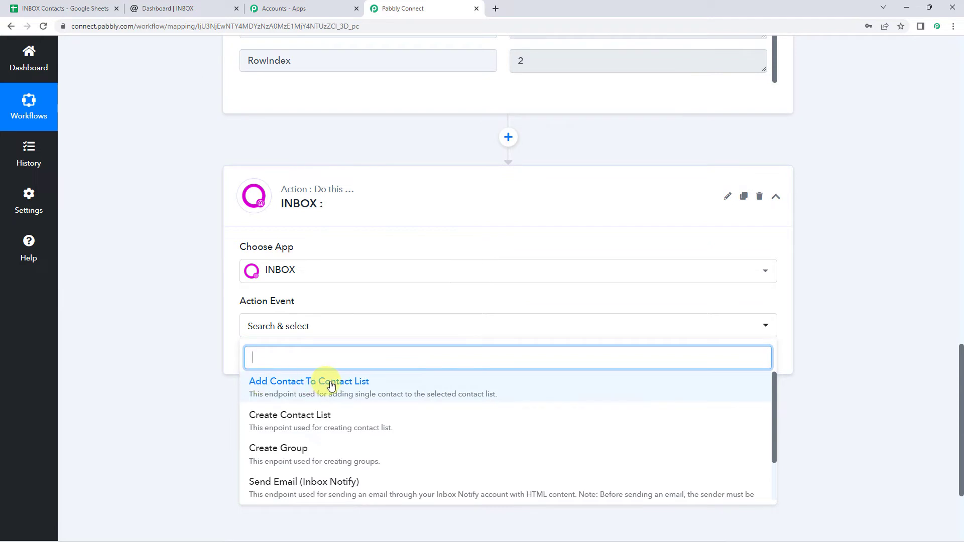
click(357, 389)
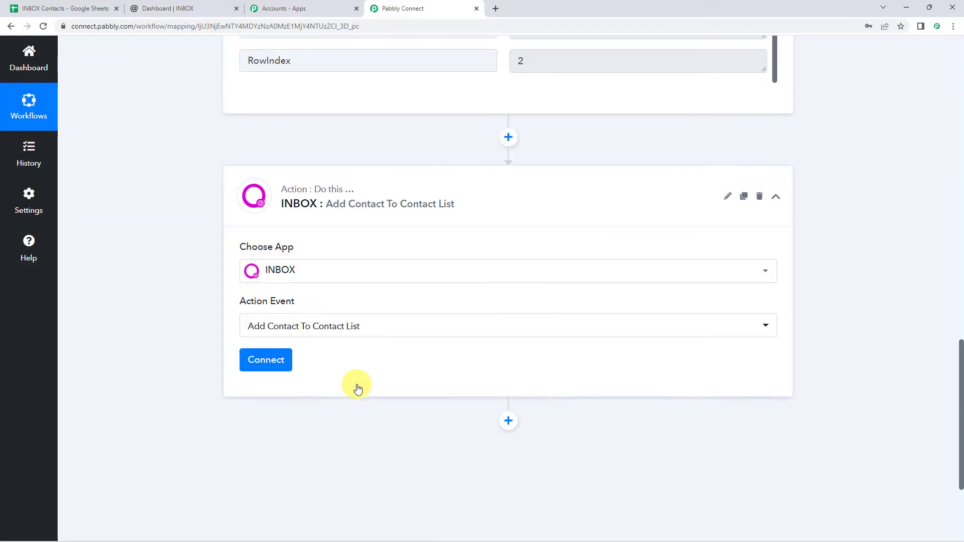
Connect the action through the existing INBOX #2 connection and save
click(278, 364)
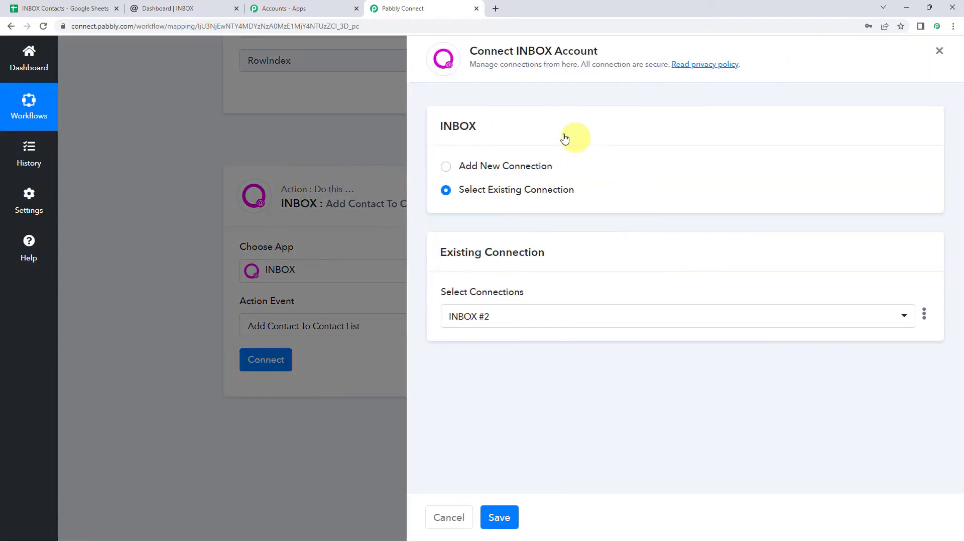
click(511, 167)
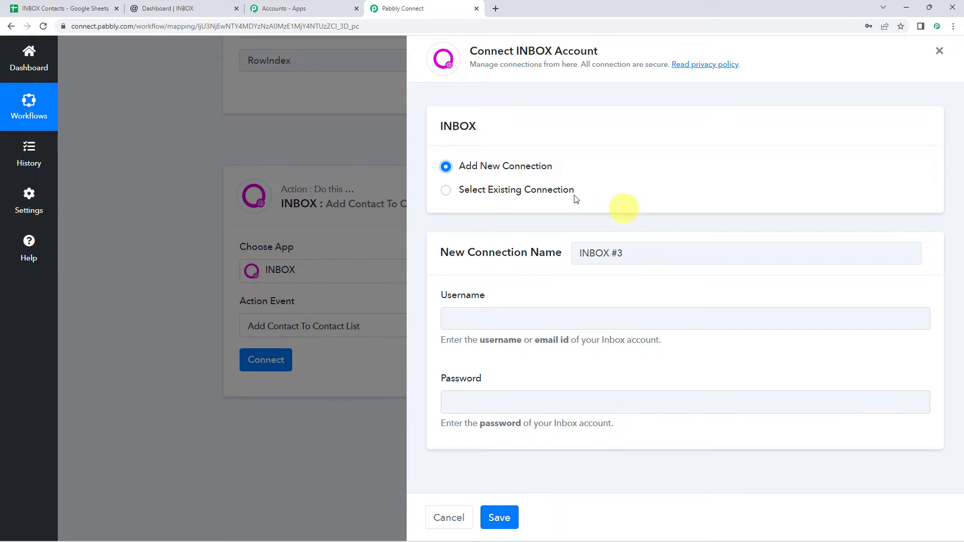
click(464, 192)
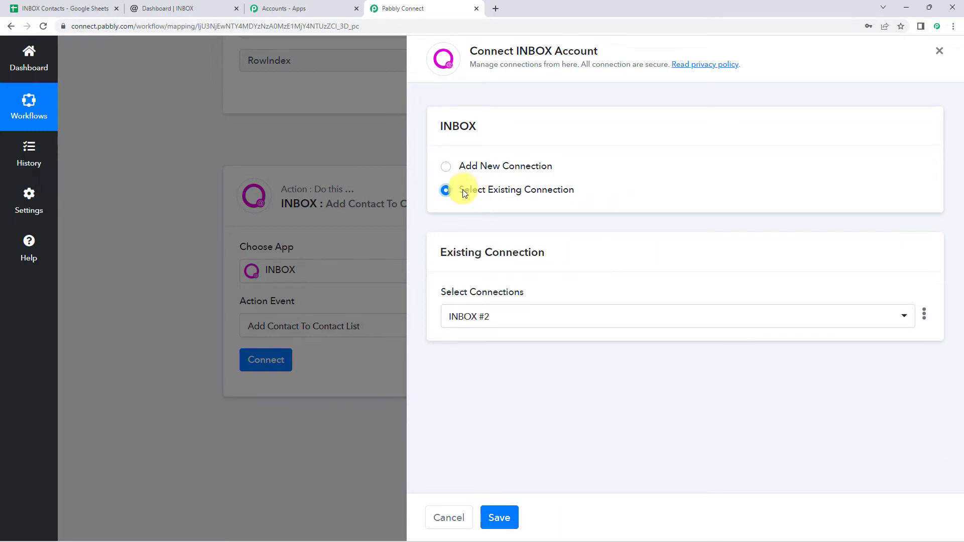
click(516, 515)
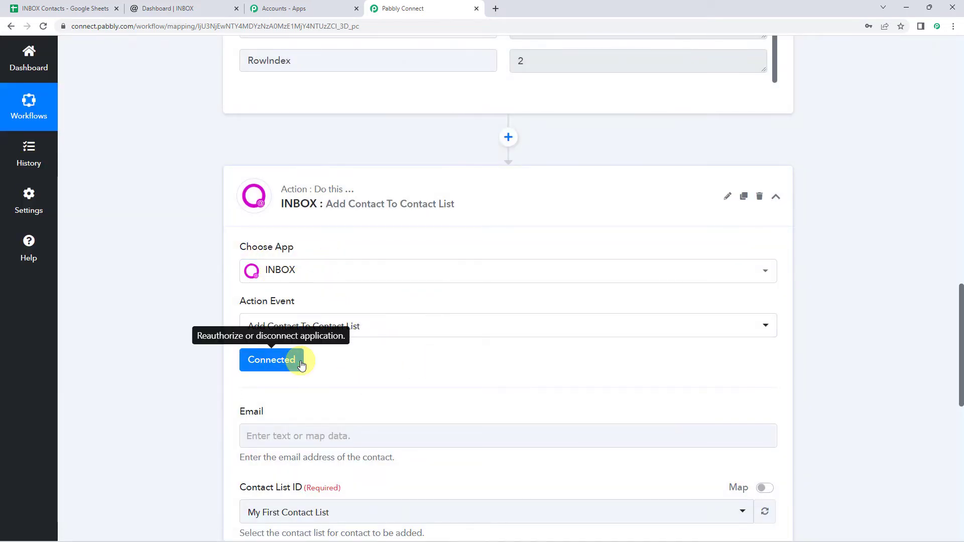
Map the Google Sheets Email value into the INBOX Email field
scroll(432, 360, down, 5)
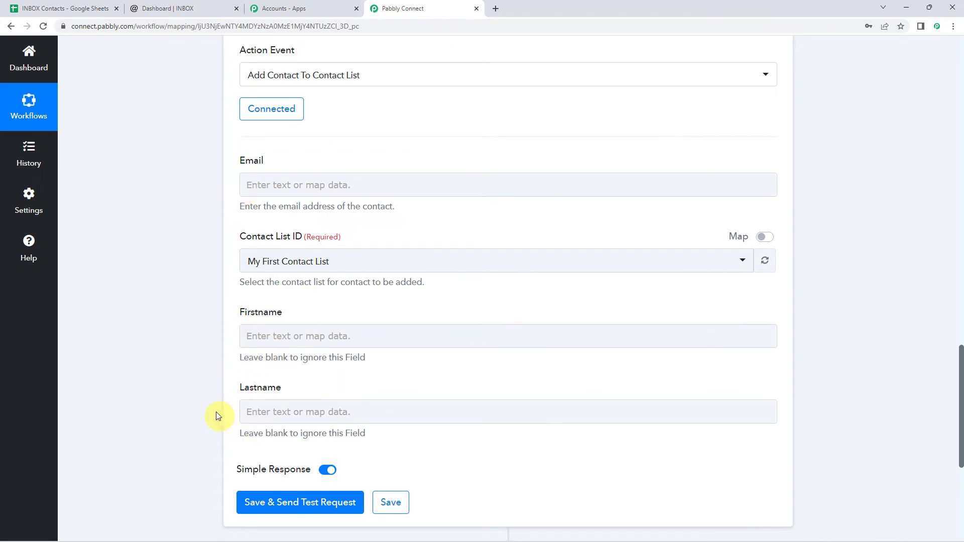
scroll(203, 209, up, 15)
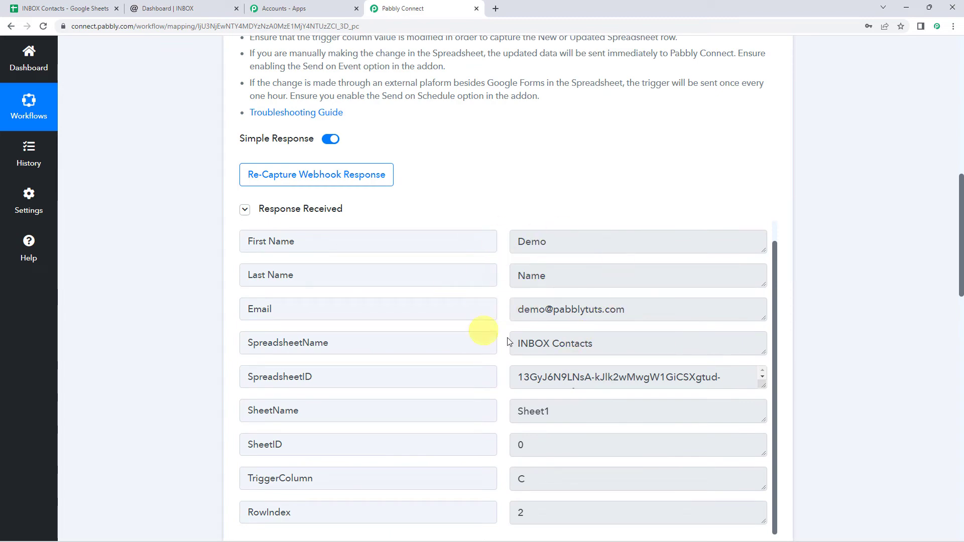
scroll(184, 300, down, 12)
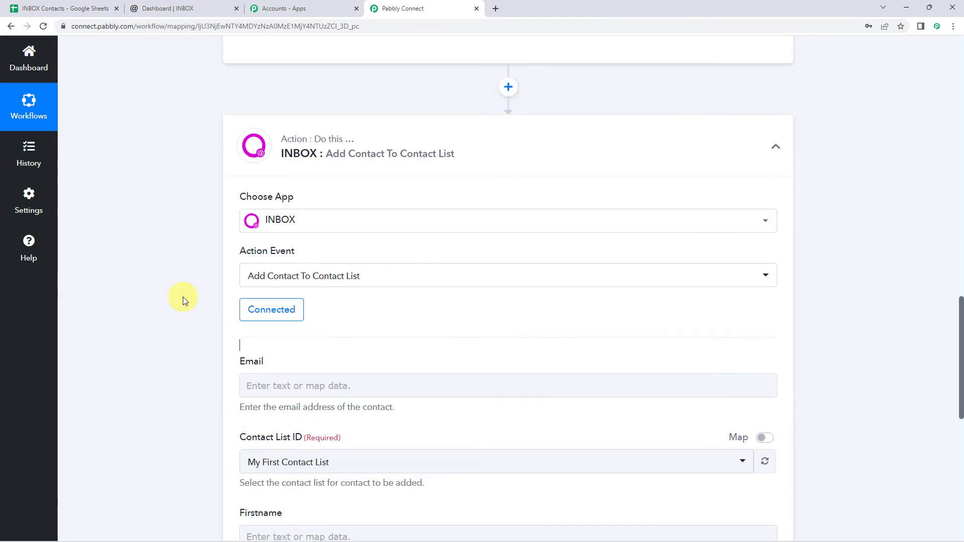
click(265, 184)
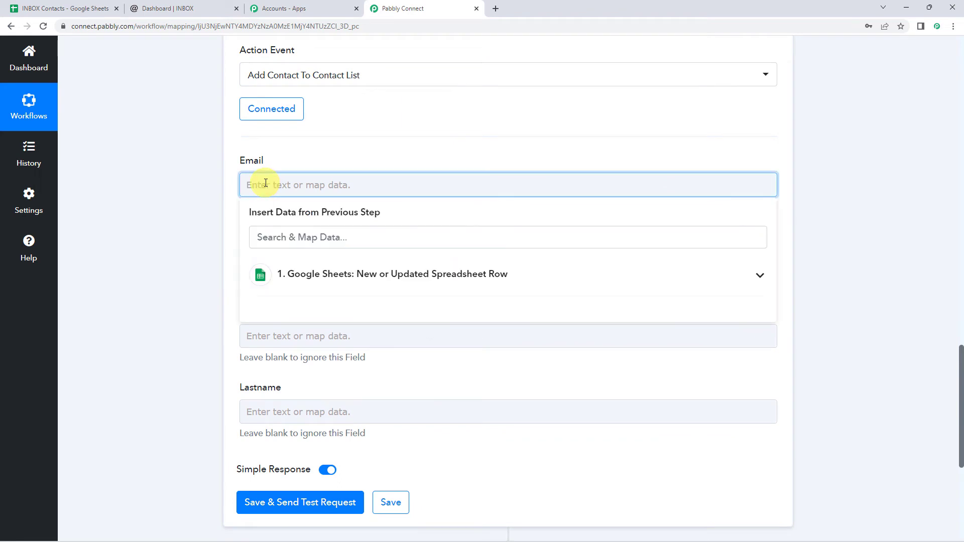
click(357, 280)
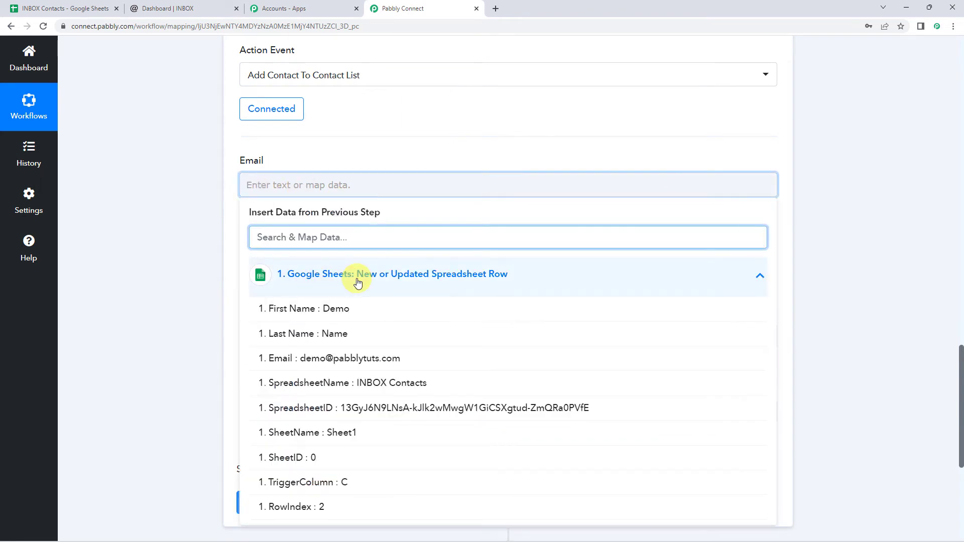
click(338, 360)
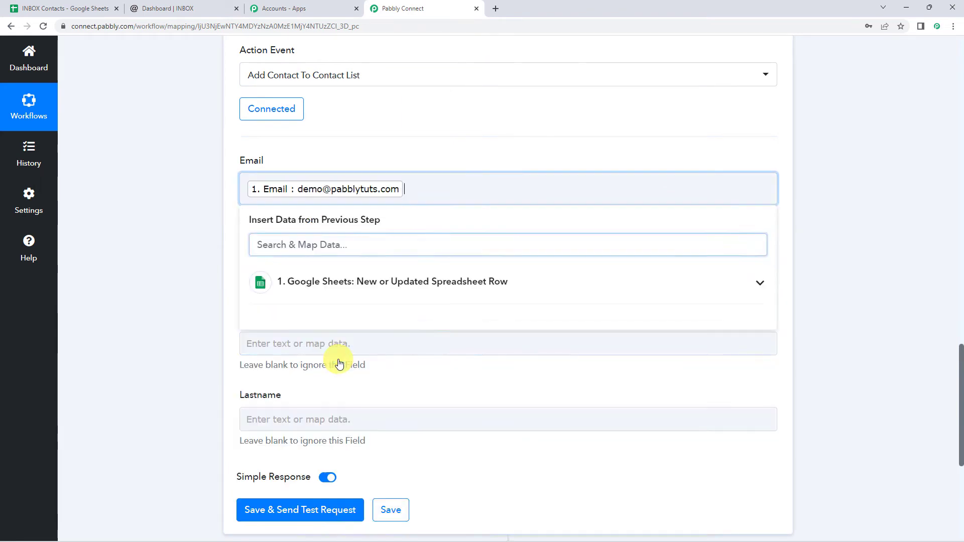
click(183, 240)
Check the Contact List ID options, leaving My First Contact List selected
scroll(241, 211, down, 1)
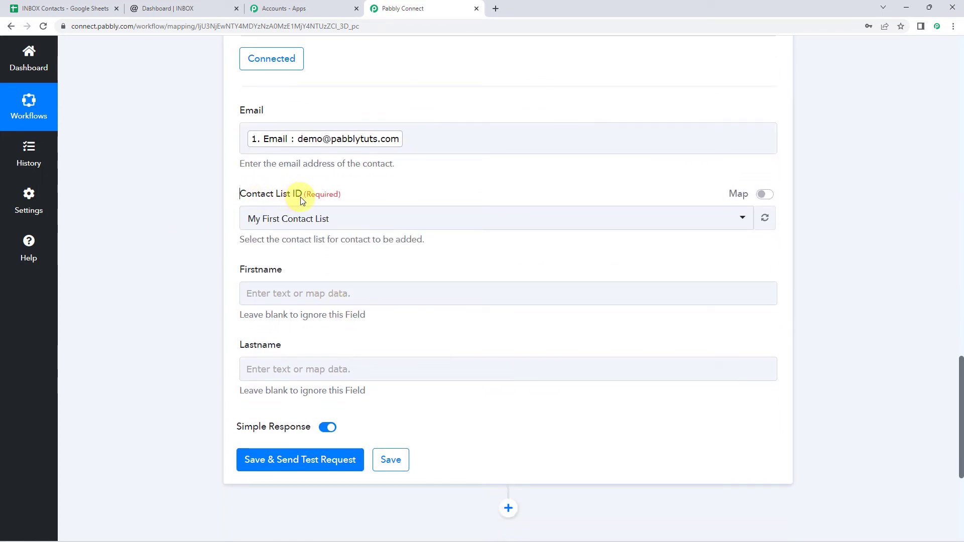
click(309, 219)
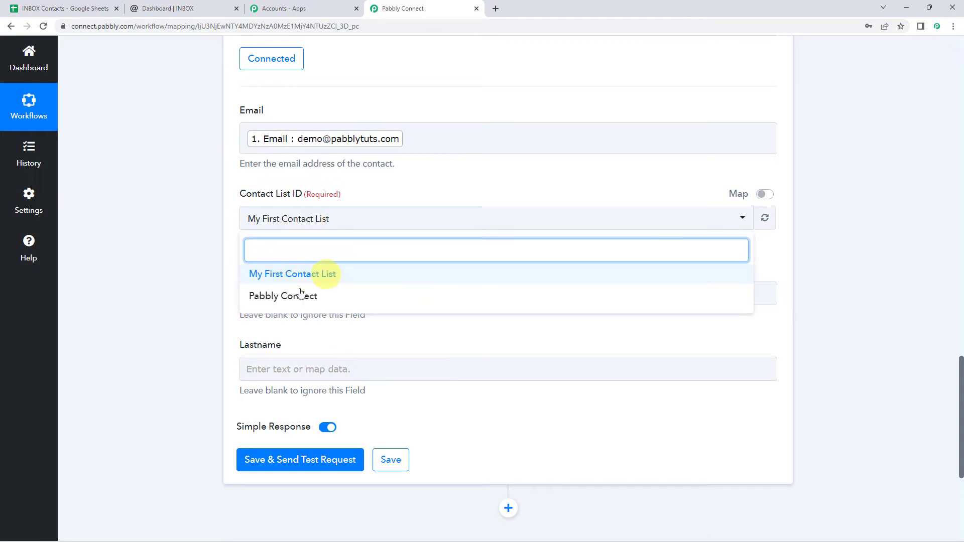
click(180, 233)
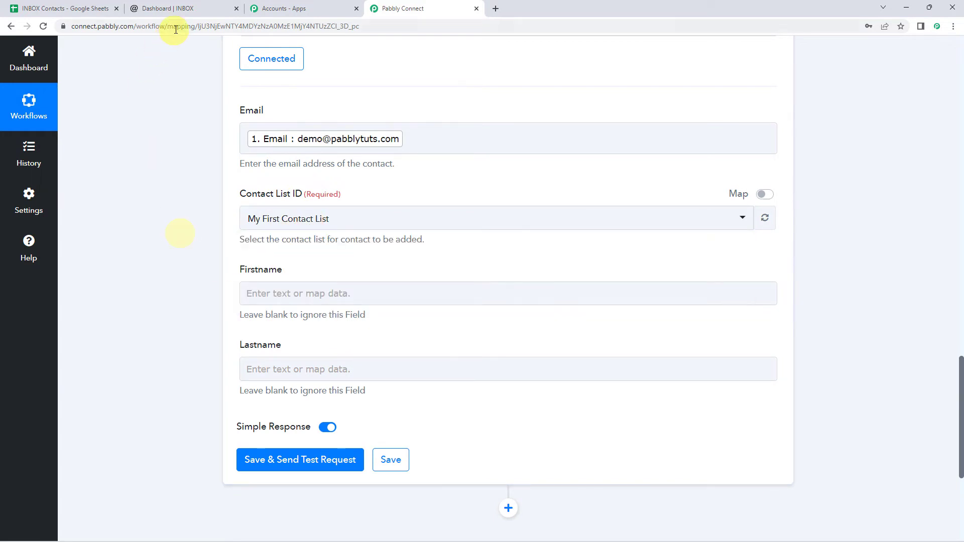
click(189, 8)
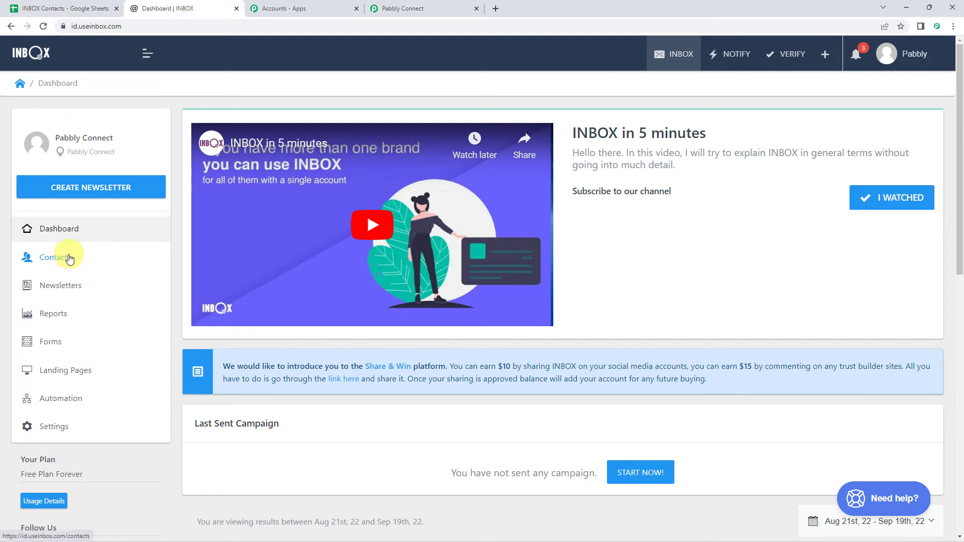
Browse INBOX's Contact Lists, then reopen the workflow's Contact List ID dropdown
click(70, 259)
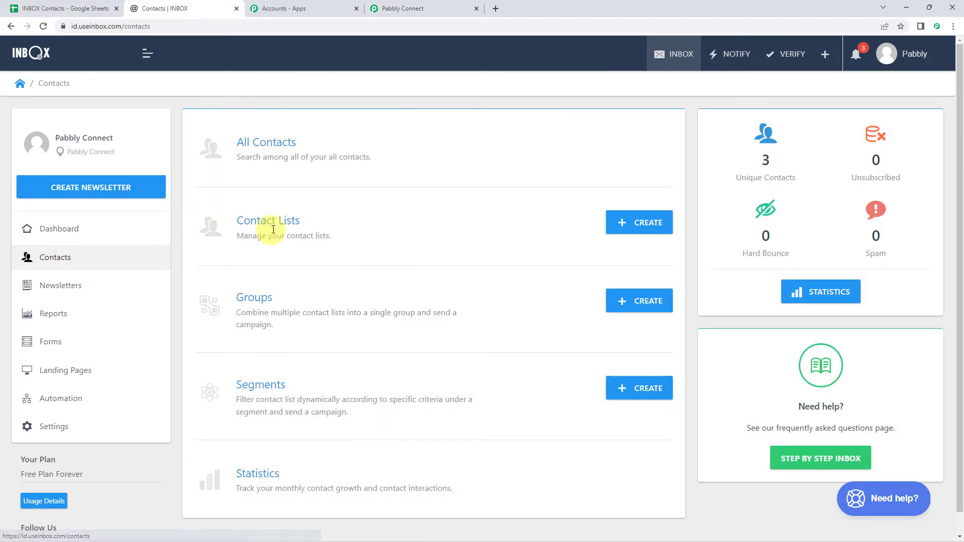
click(280, 224)
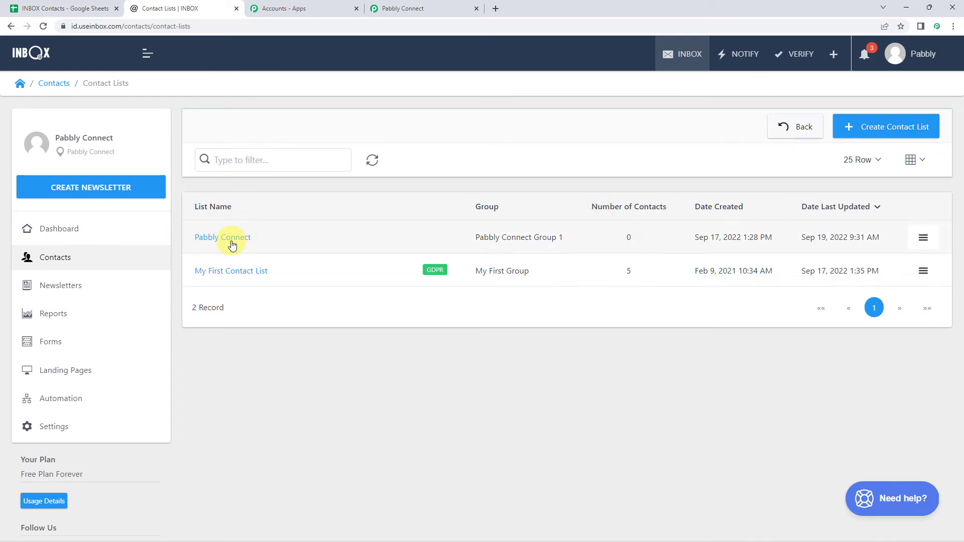
click(452, 8)
click(282, 218)
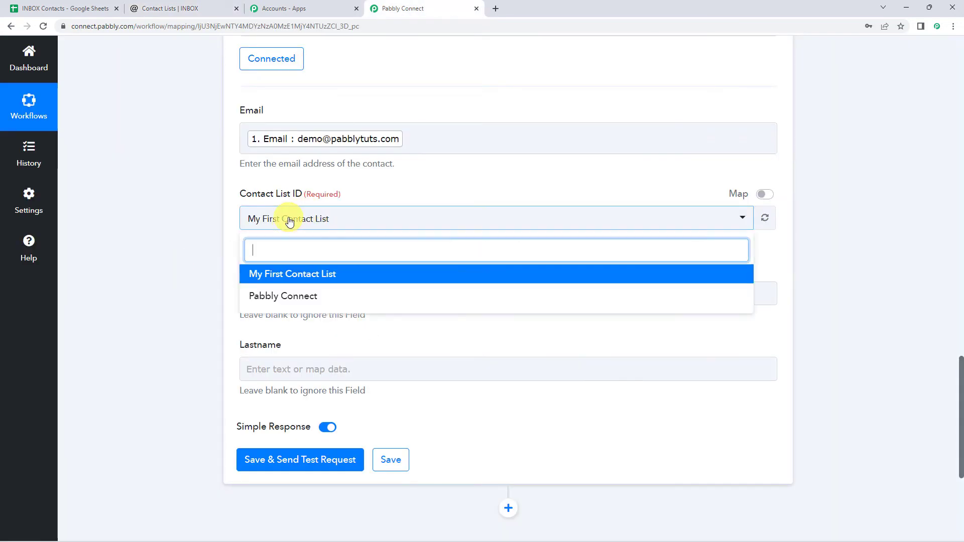
Choose the Pabbly Connect contact list and map sheet First Name and Last Name fields
click(283, 296)
scroll(215, 275, down, 2)
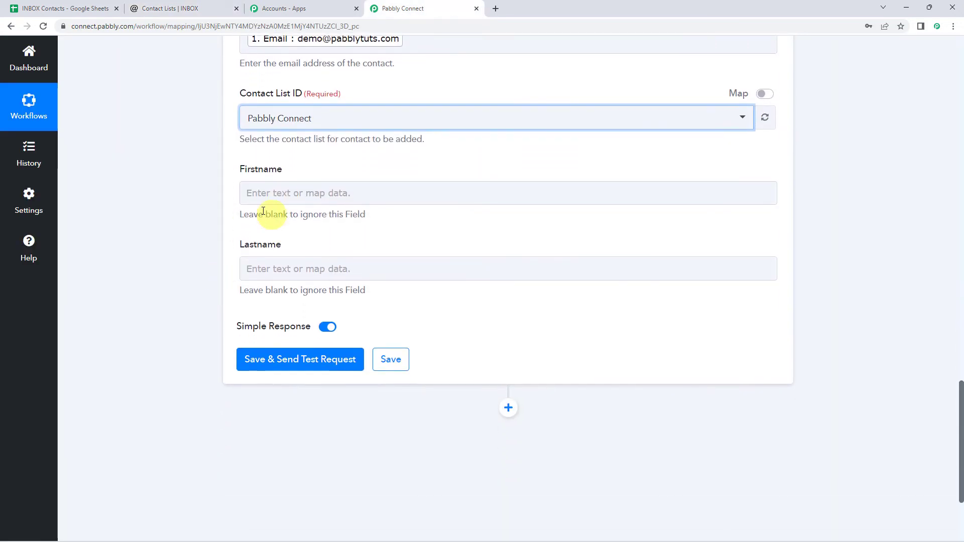
click(259, 193)
click(317, 279)
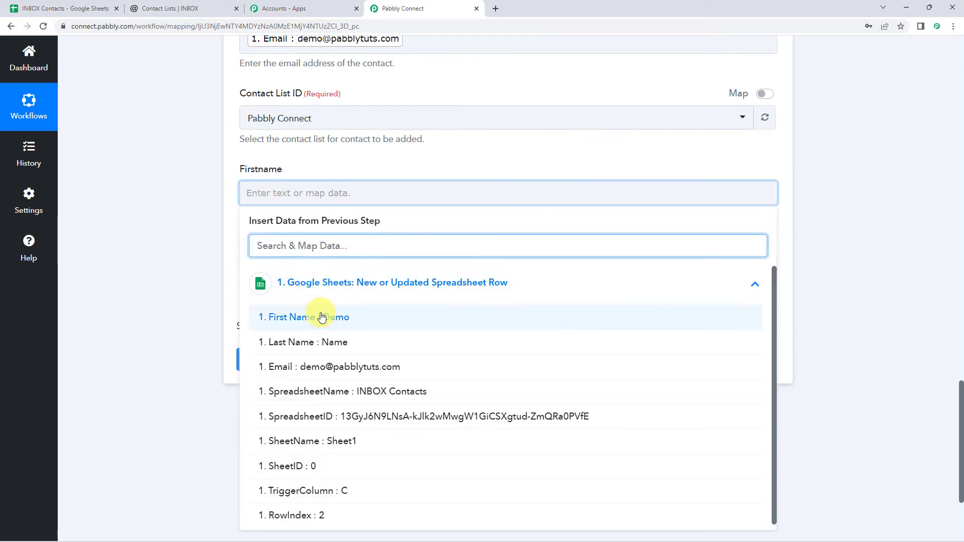
click(318, 316)
click(281, 278)
click(308, 370)
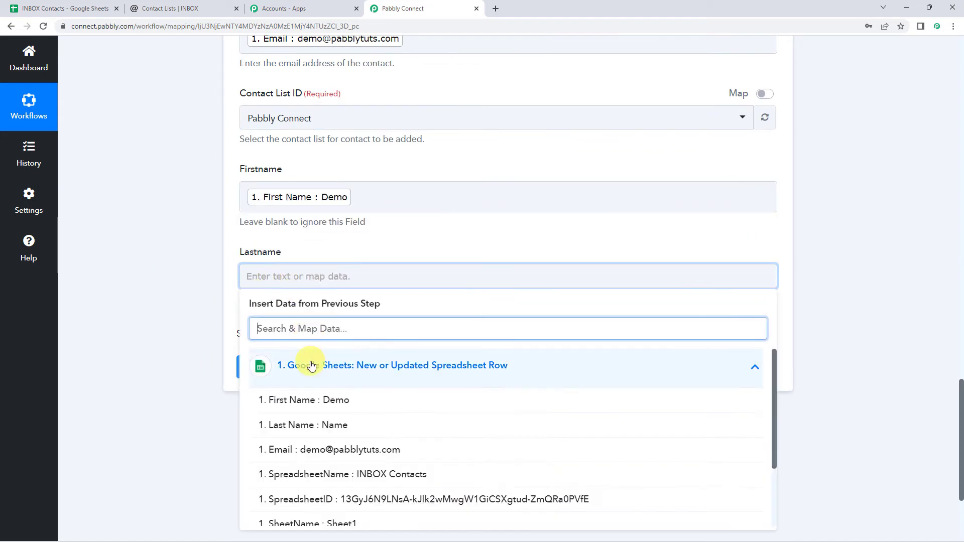
click(325, 425)
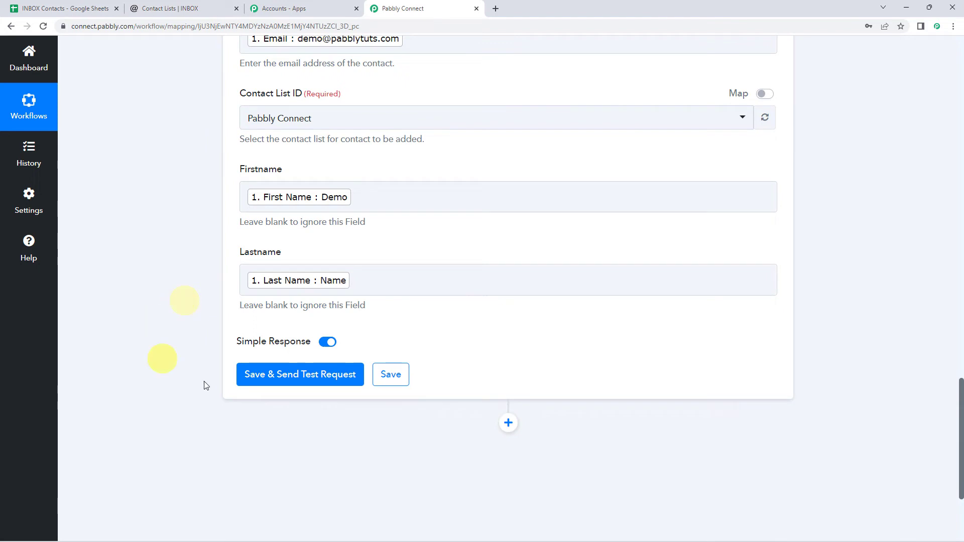
Save and send a test request, confirming a success response
click(279, 381)
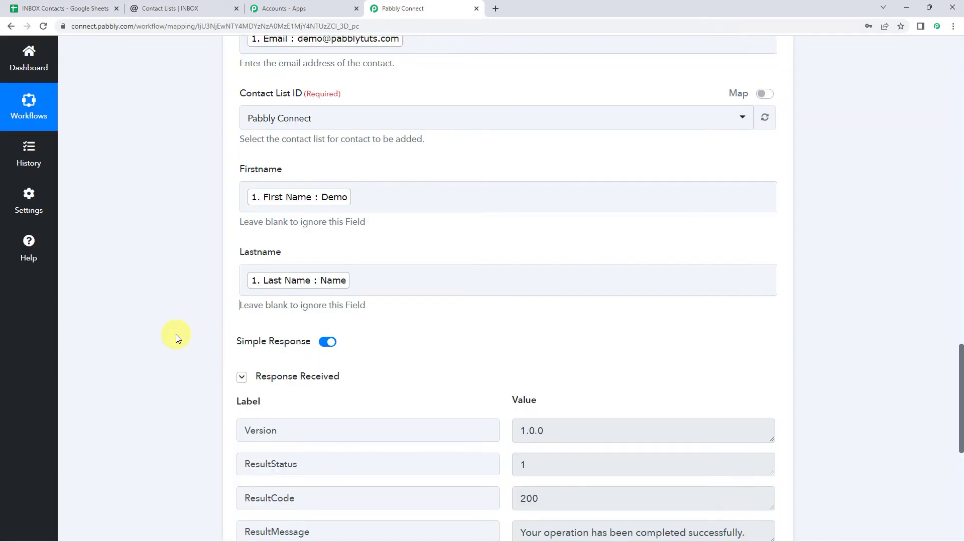
scroll(176, 335, down, 4)
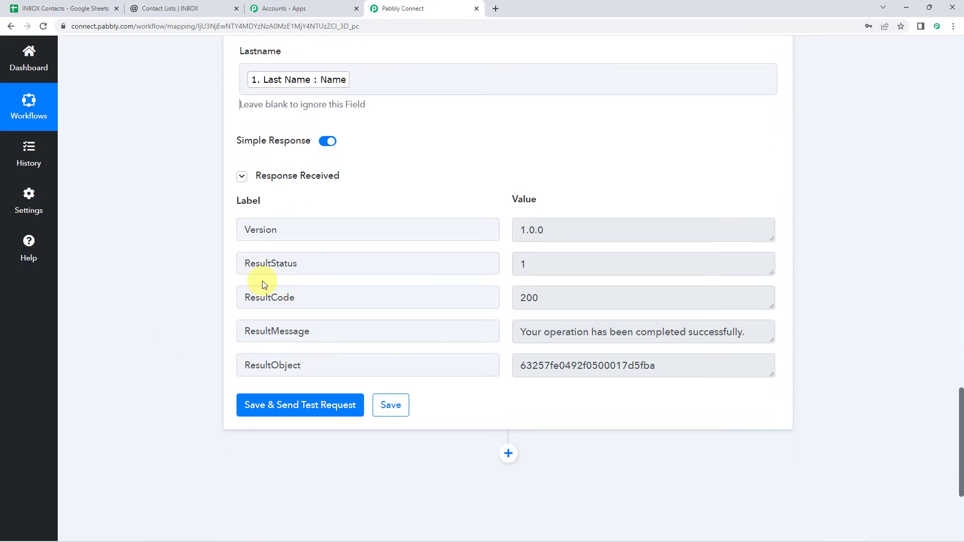
click(197, 5)
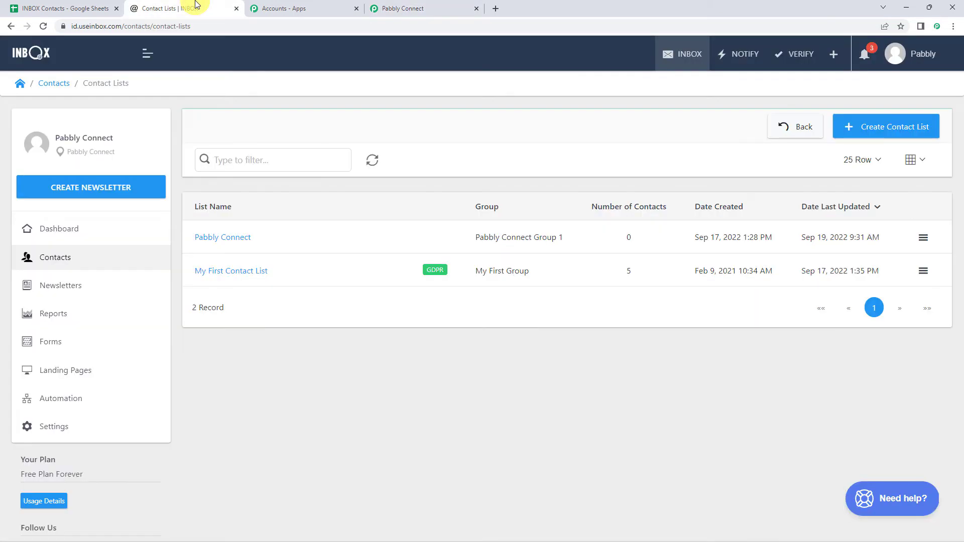
Refresh INBOX's Contact Lists and check the test contact's first and last name in the Pabbly Connect list
click(44, 26)
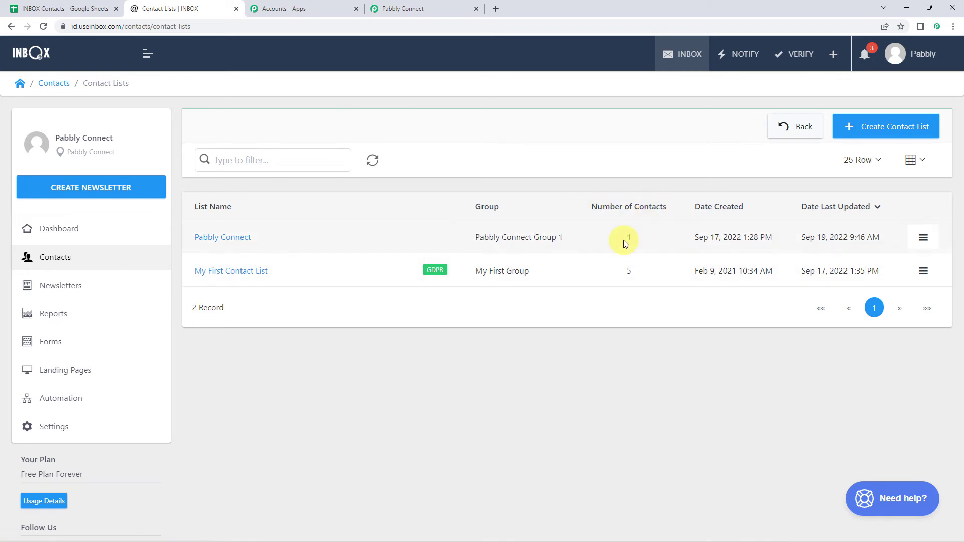
click(218, 237)
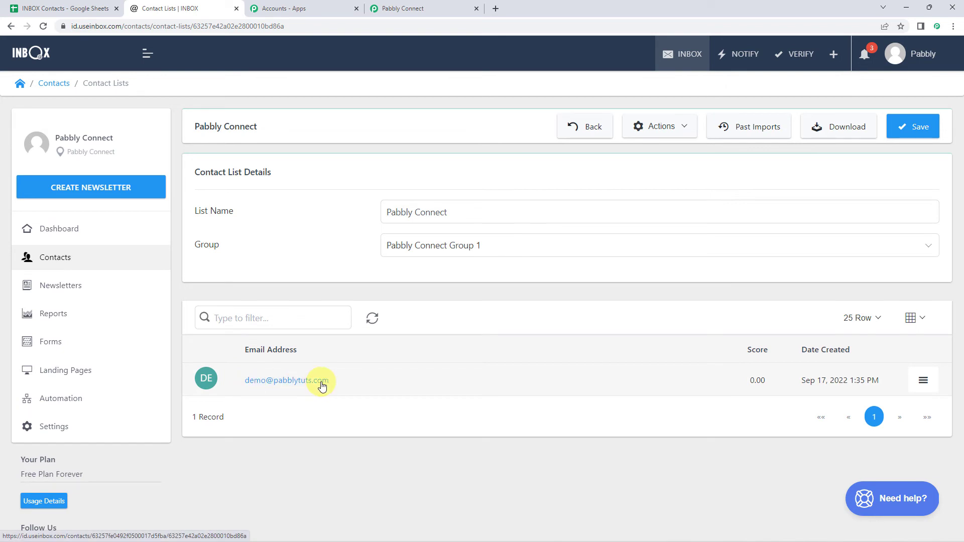
click(321, 381)
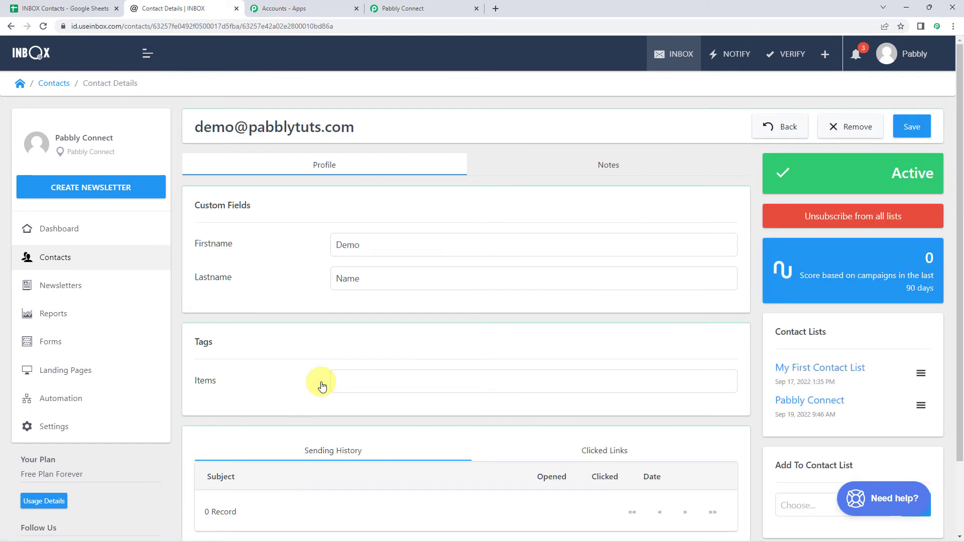
click(383, 245)
click(380, 282)
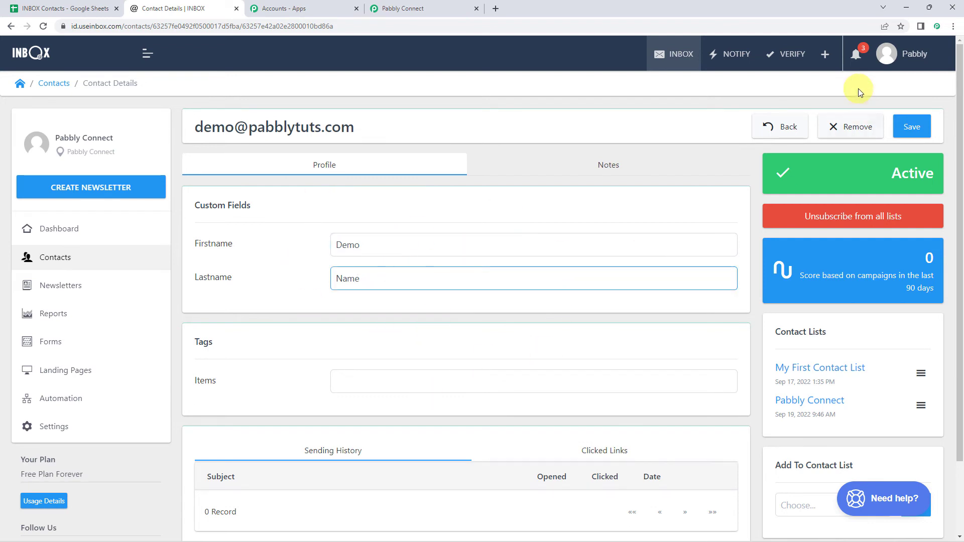
click(778, 126)
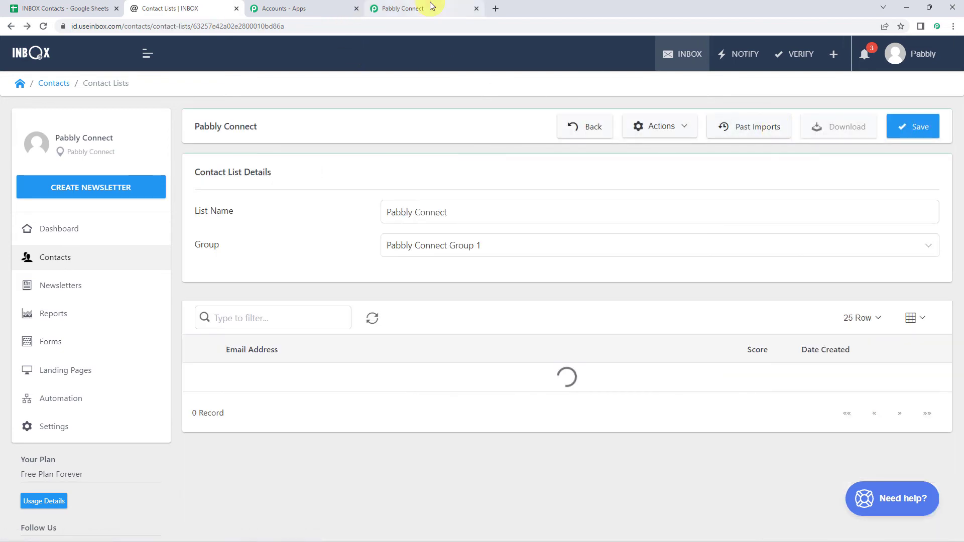
click(431, 6)
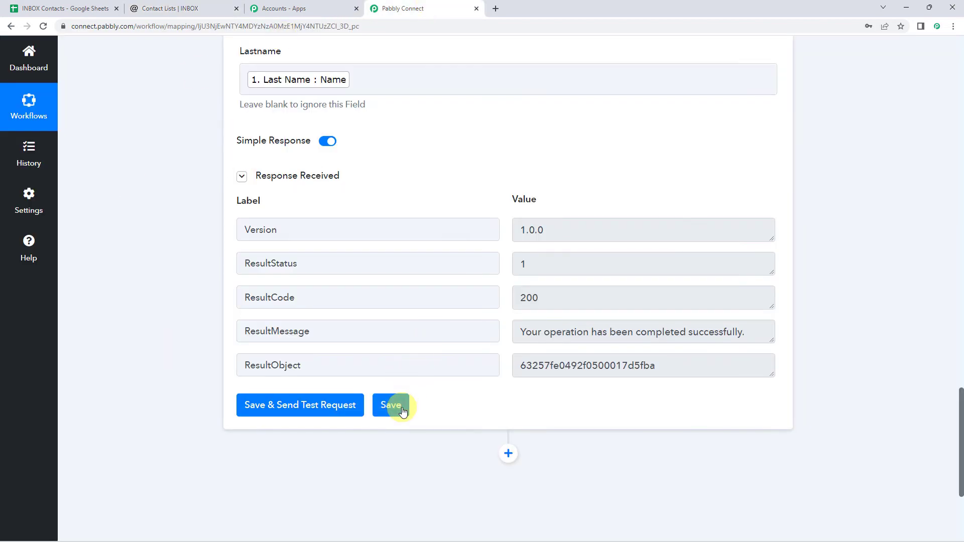
Save the INBOX action step and go back to the INBOX Contacts spreadsheet
click(396, 405)
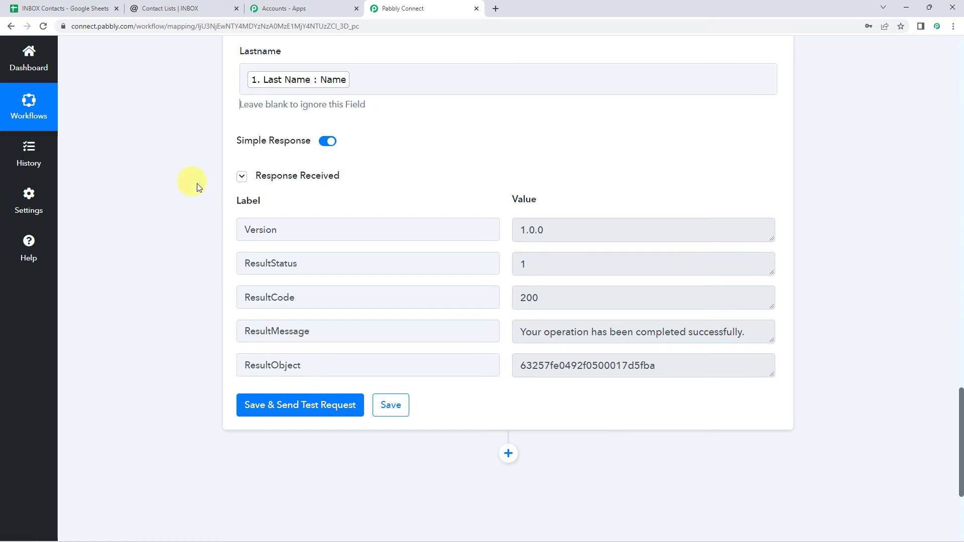
click(60, 3)
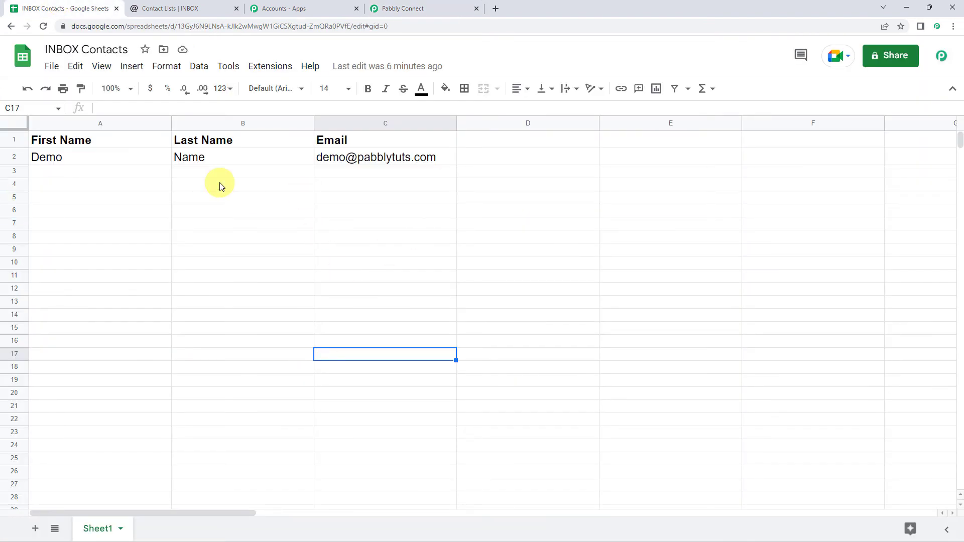
Enter a second test contact's first name, last name and email address in cells A3 to C3
click(107, 173)
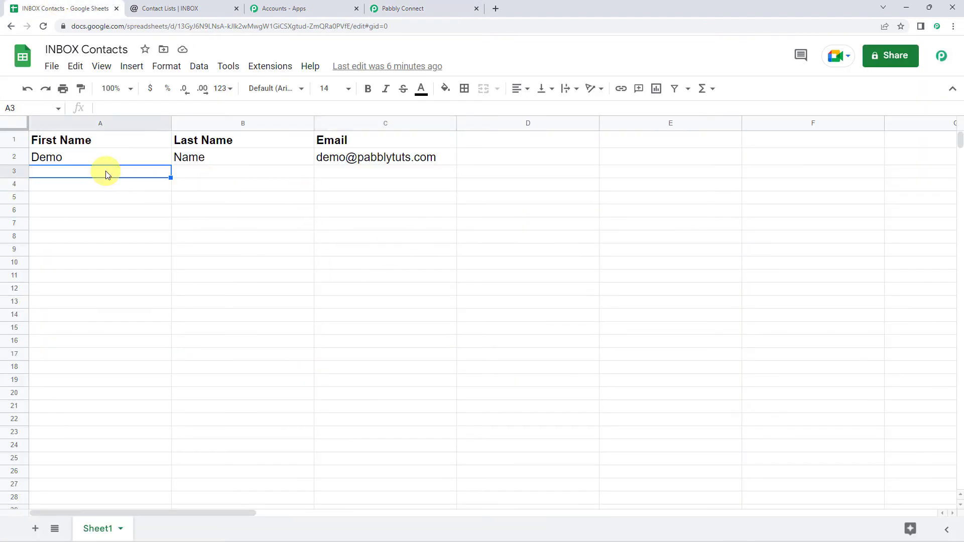
text(Dumm)
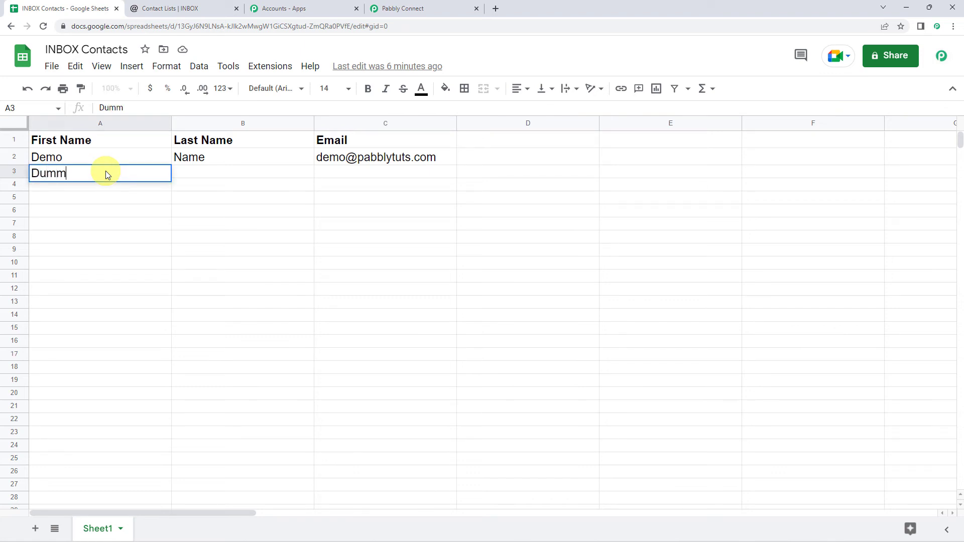
text(y)
key(Tab)
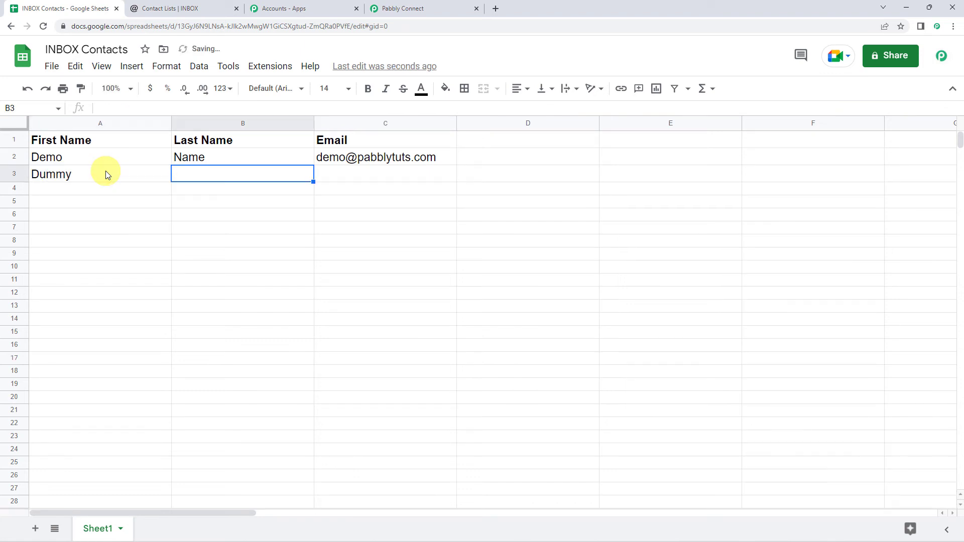
text(Customer)
key(Tab)
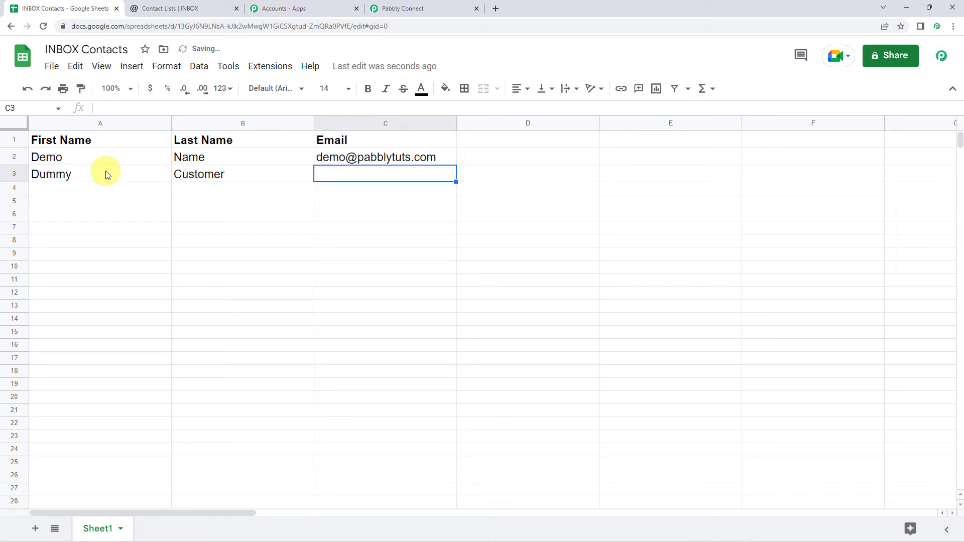
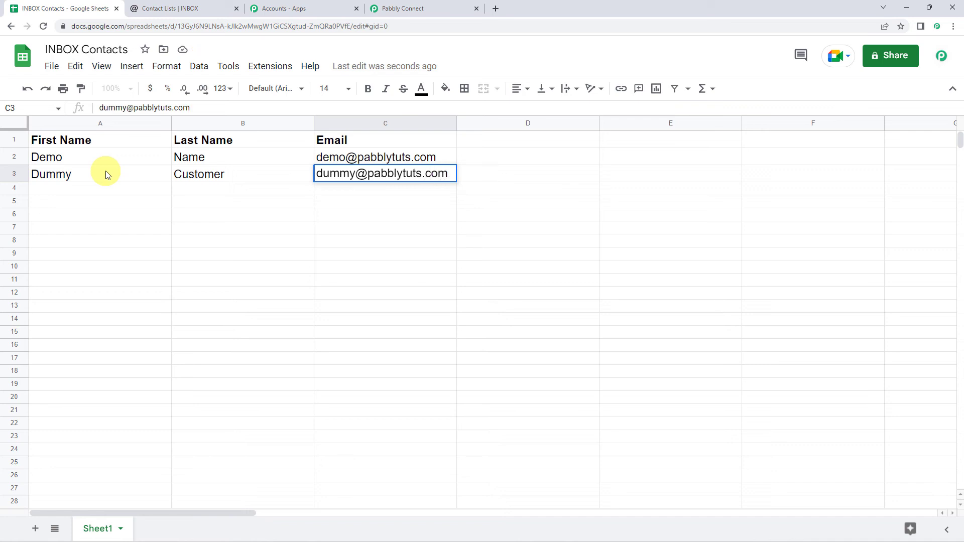
key(Return)
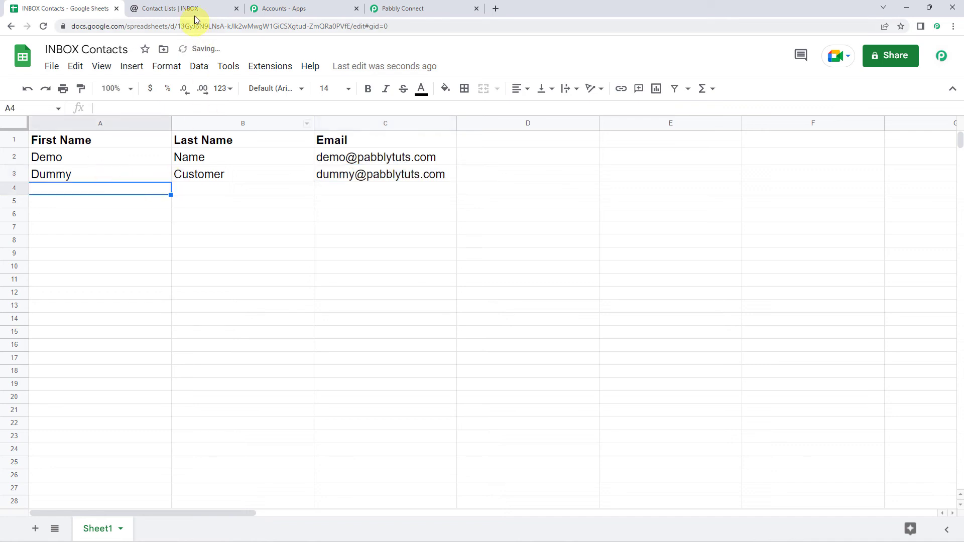
click(196, 10)
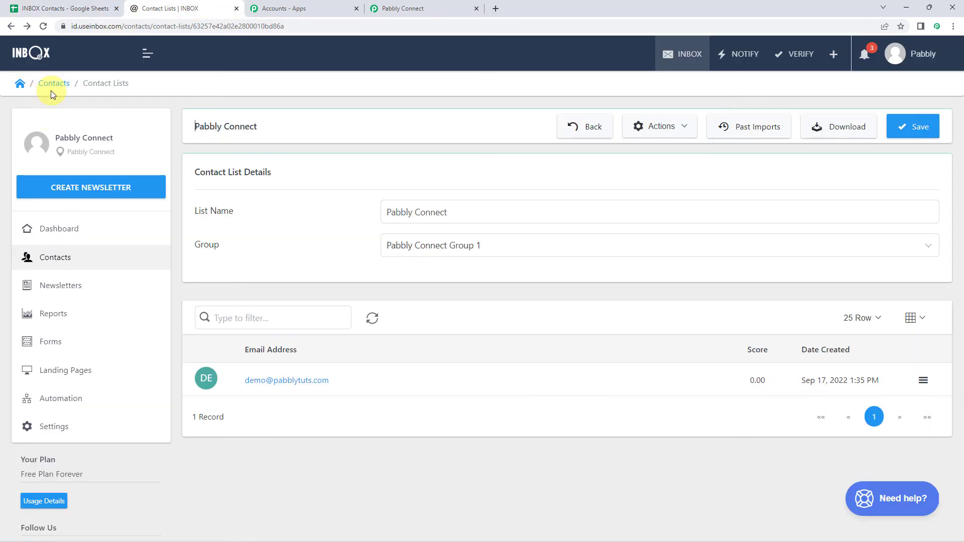
Reload the INBOX list and check the new contact's first name, last name and notes
click(43, 26)
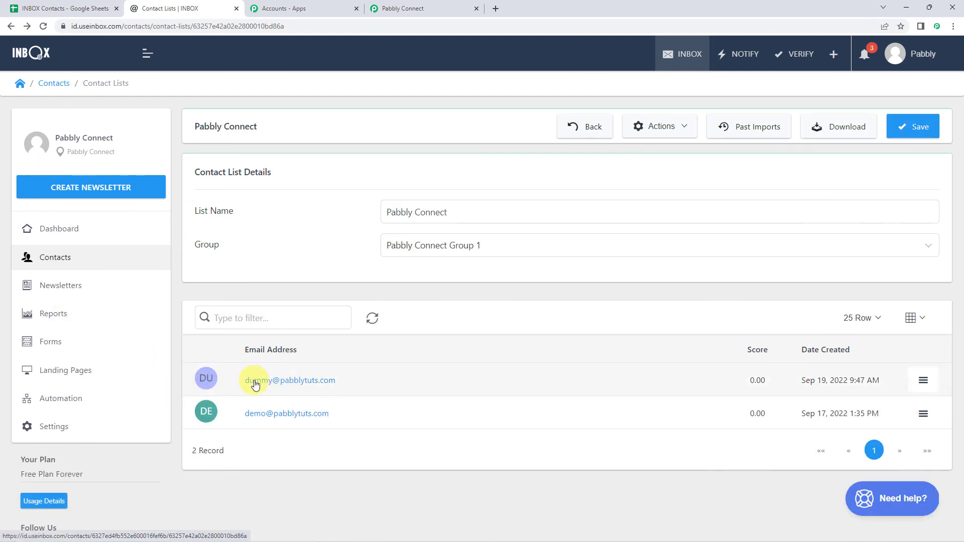
click(312, 382)
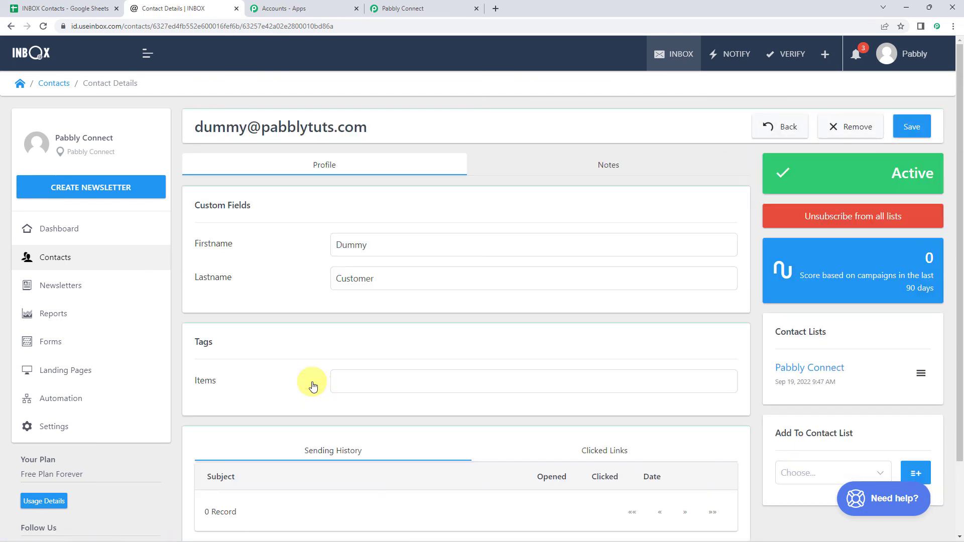
click(406, 251)
click(394, 285)
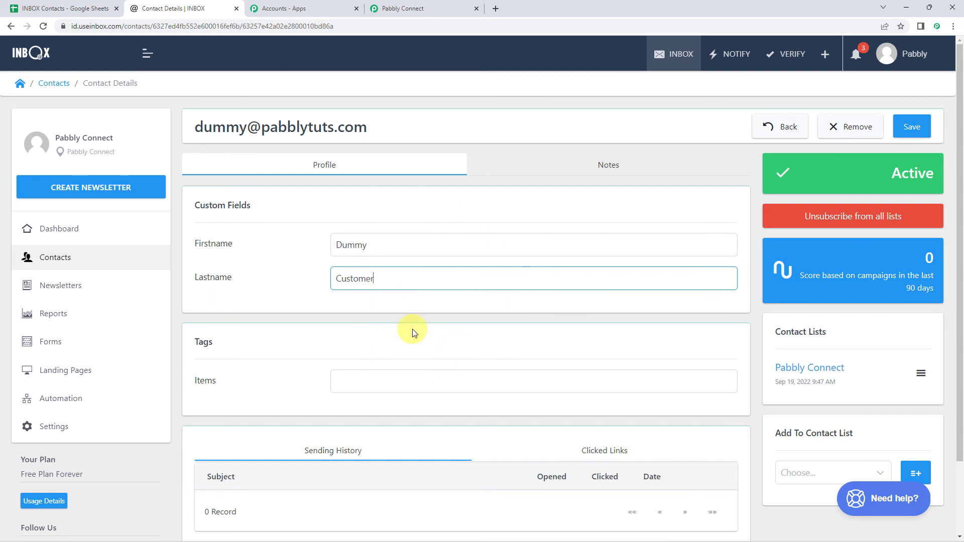
right_click(453, 222)
click(489, 170)
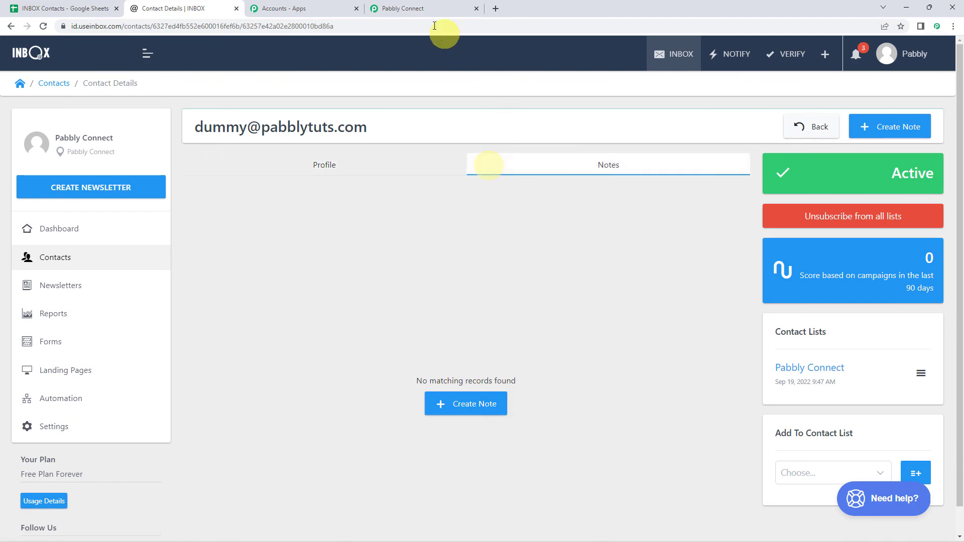
Collapse the INBOX action and Google Sheets trigger cards in the Pabbly Connect workflow
click(419, 6)
scroll(168, 262, up, 15)
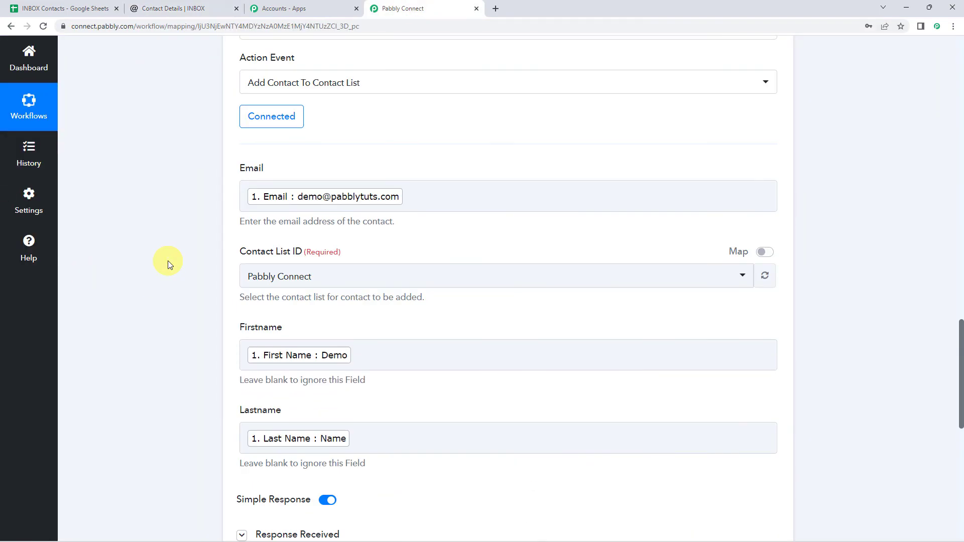
click(450, 331)
scroll(449, 327, up, 10)
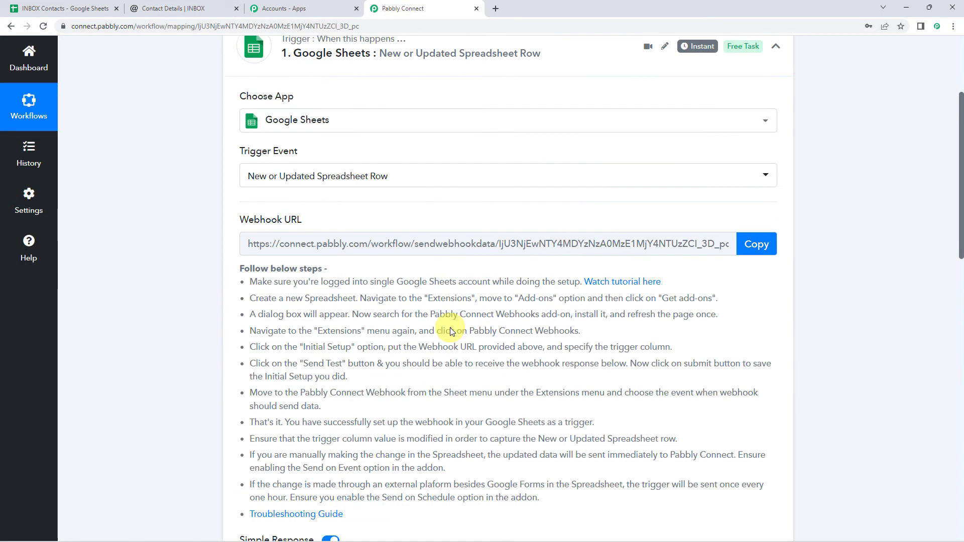
click(469, 210)
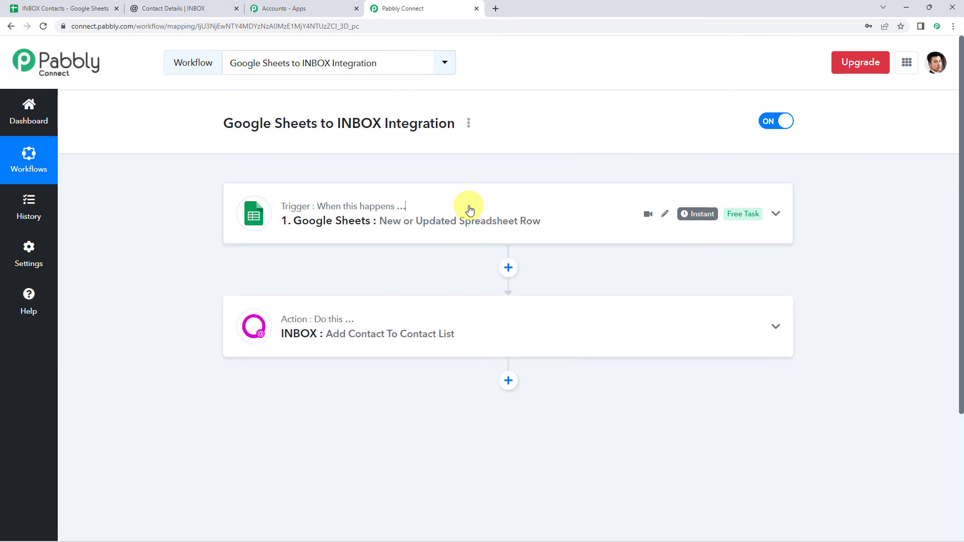